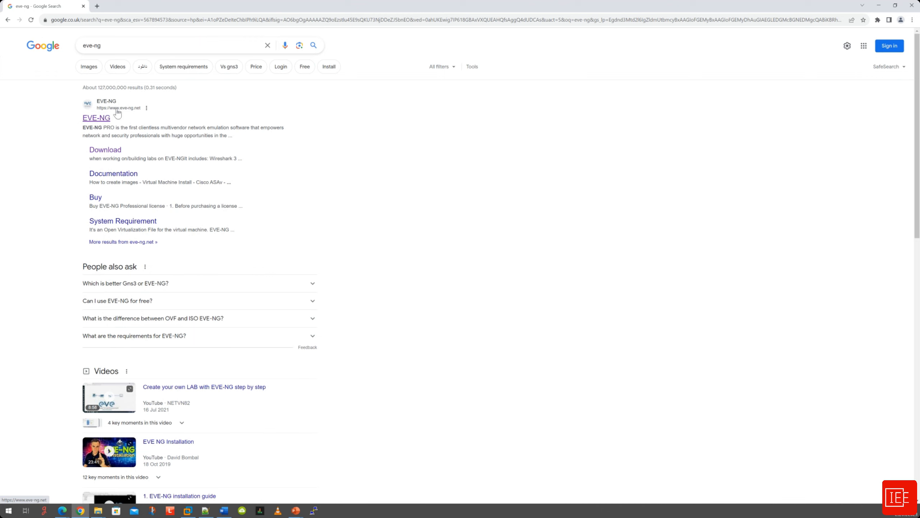
Open the eve-ng.net result from the Google search results.
{"action": "left_click", "coordinate": [101, 124]}
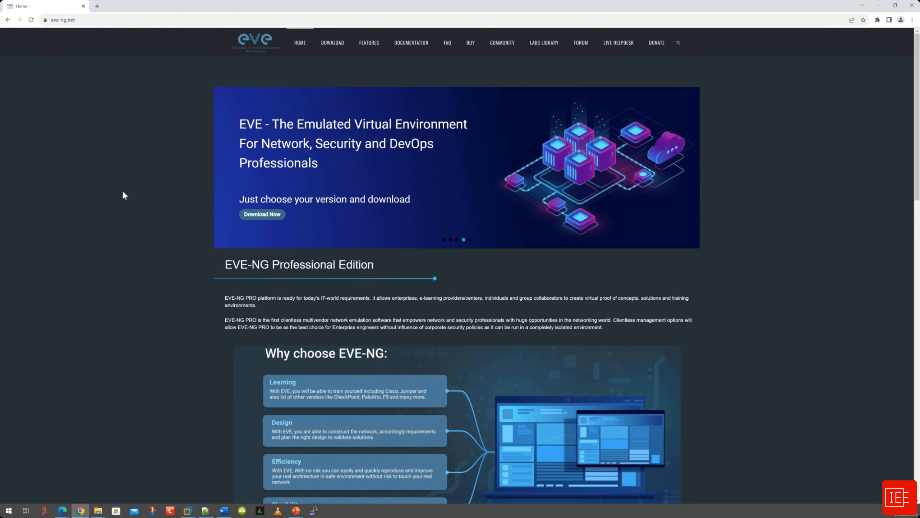
Go to the EVE-NG Download page and jump to the Free Community Edition 5.0.1-19 links.
{"action": "left_click", "coordinate": [330, 49]}
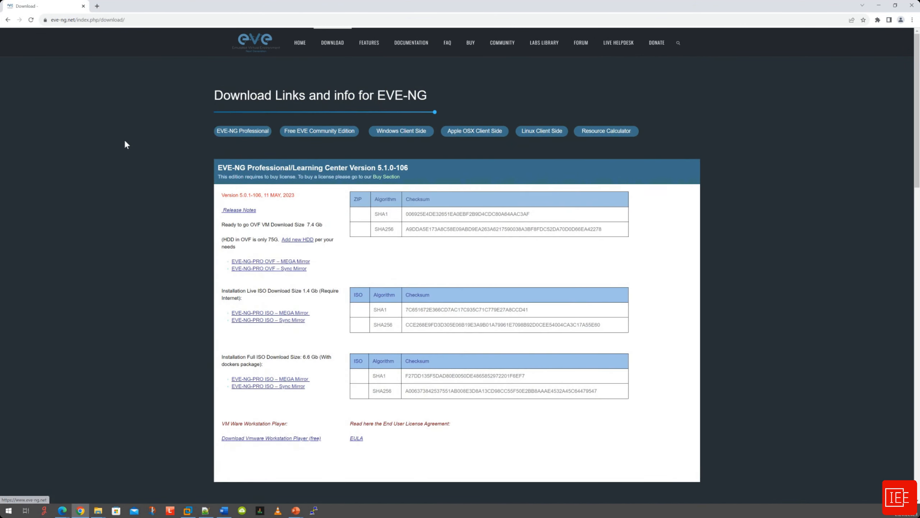
{"action": "left_click", "coordinate": [317, 137]}
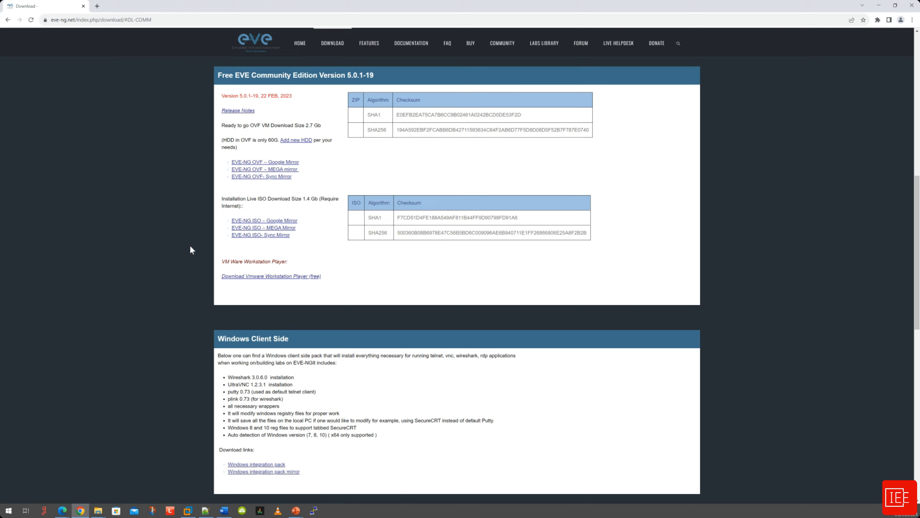
Download EVE-COM-5.0.1-19.zip (2.7 GB) from the Google mirror despite the scan warning, and show it in its folder.
{"action": "left_click", "coordinate": [283, 163]}
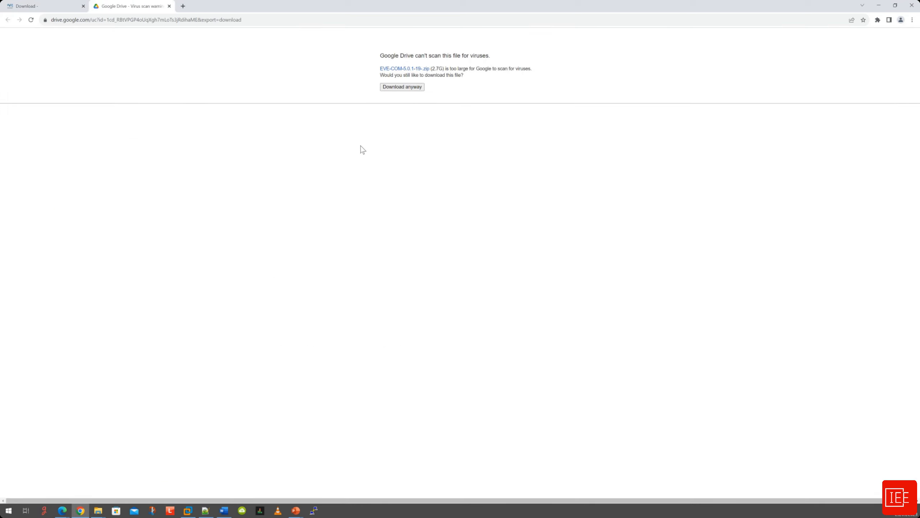
{"action": "left_click", "coordinate": [402, 89]}
{"action": "left_click", "coordinate": [877, 19]}
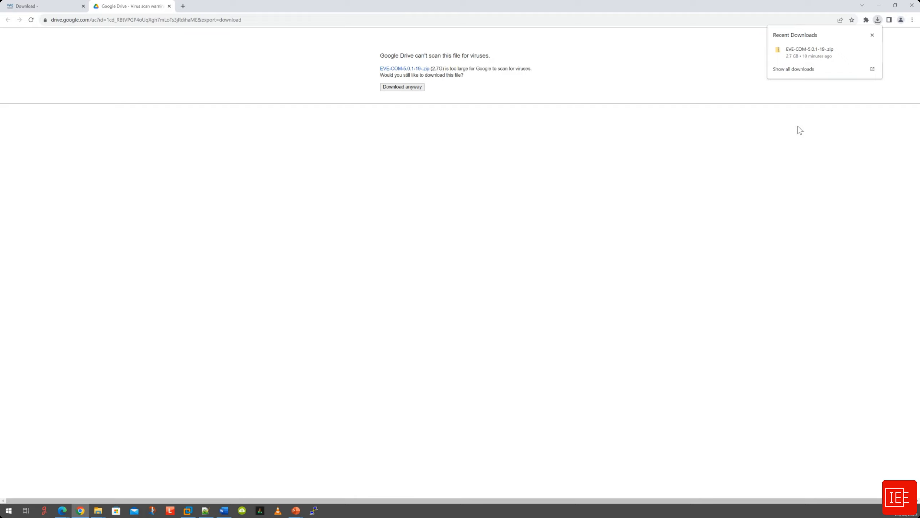
{"action": "mouse_move", "coordinate": [826, 56]}
{"action": "left_click", "coordinate": [861, 50]}
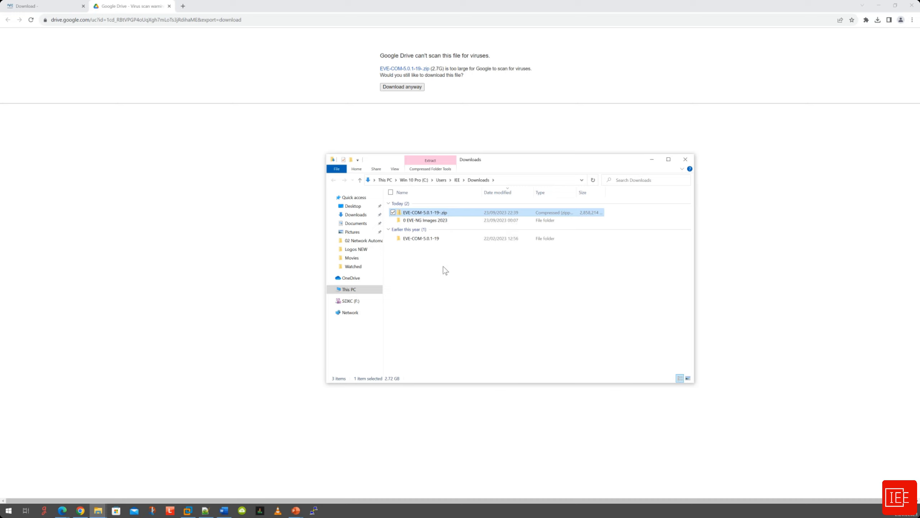
Check that the extracted EVE-COM-5.0.1-19 folder holds EVE-CE.ovf, .mf and .vmdk, then minimise Explorer.
{"action": "right_click", "coordinate": [435, 215]}
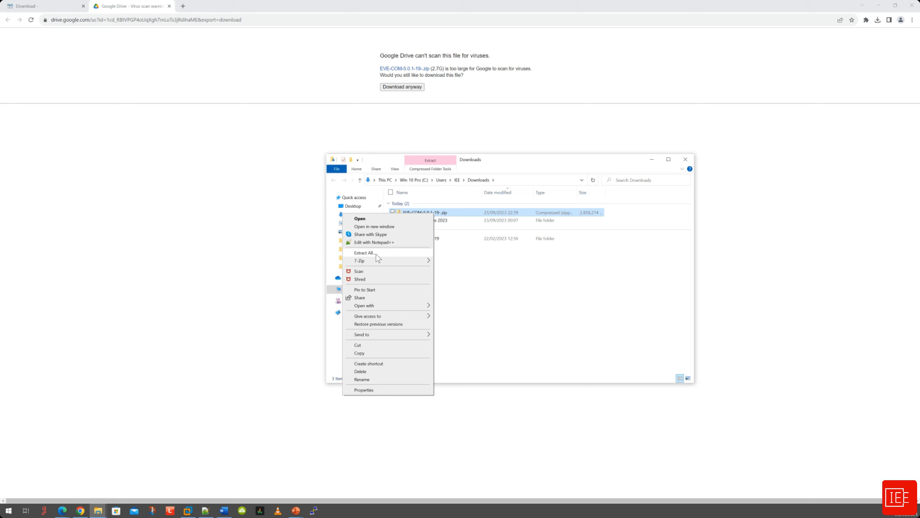
{"action": "mouse_move", "coordinate": [384, 260]}
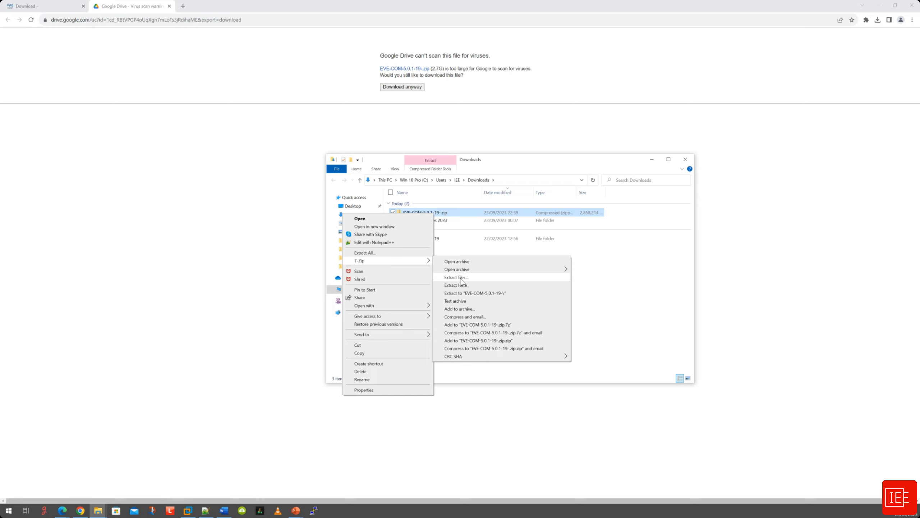
{"action": "left_click", "coordinate": [600, 286]}
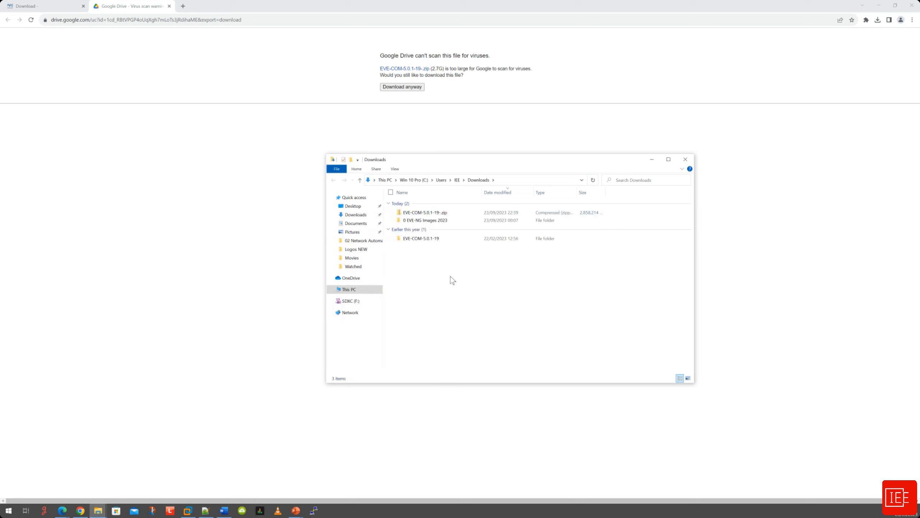
{"action": "left_click", "coordinate": [420, 239]}
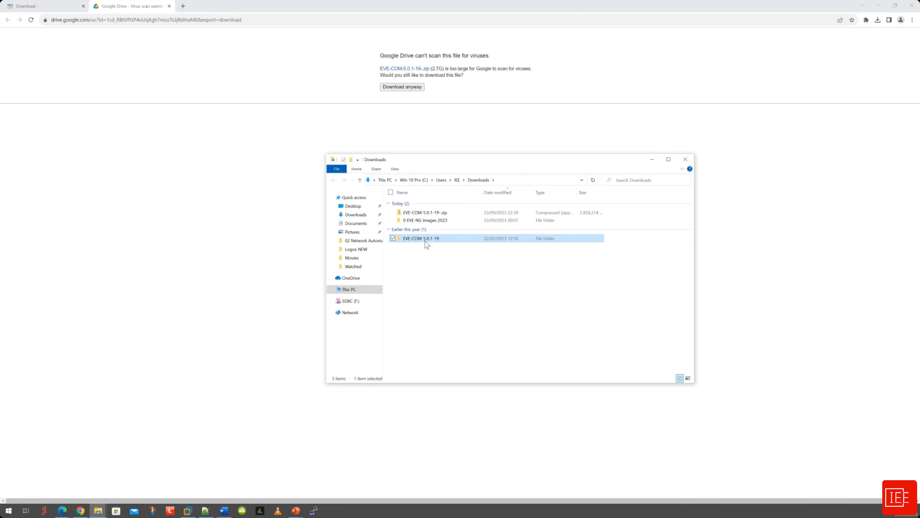
{"action": "double_click", "coordinate": [426, 240]}
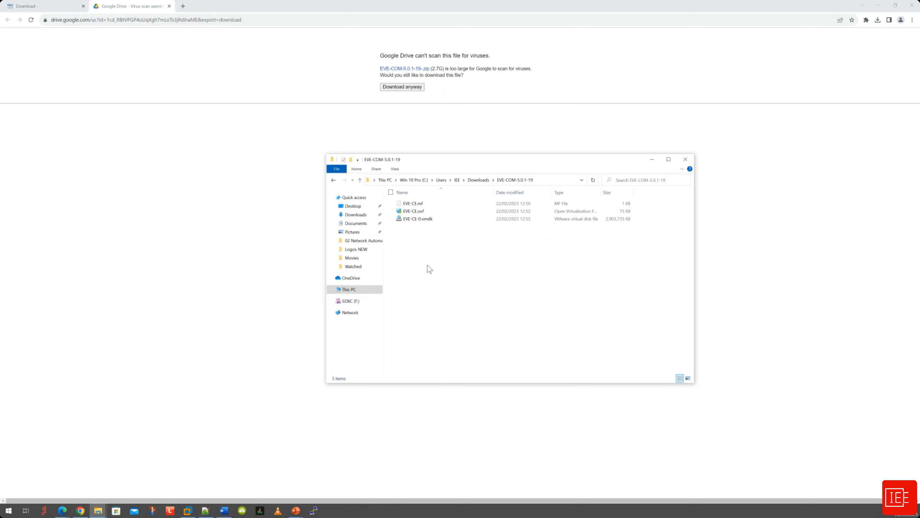
{"action": "left_click", "coordinate": [234, 366]}
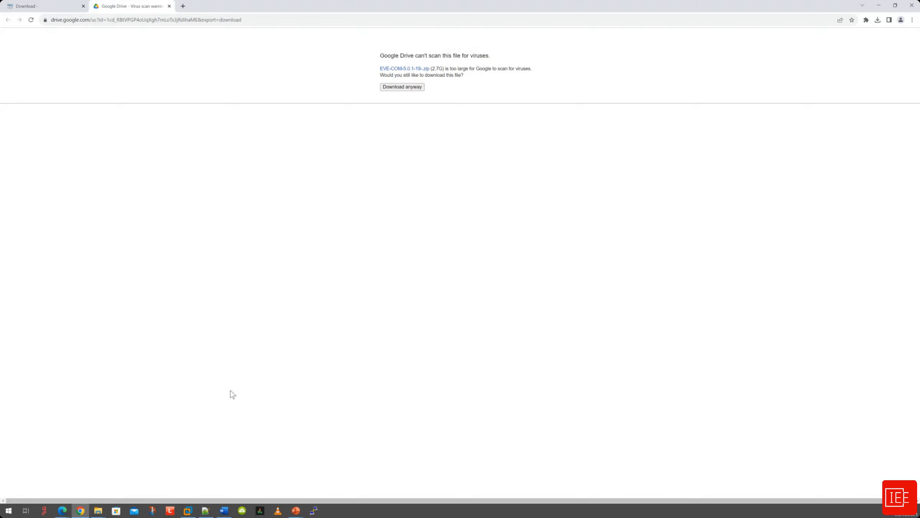
In VMware Workstation, open EVE-CE.ovf through File > Open to begin the import.
{"action": "left_click", "coordinate": [187, 510]}
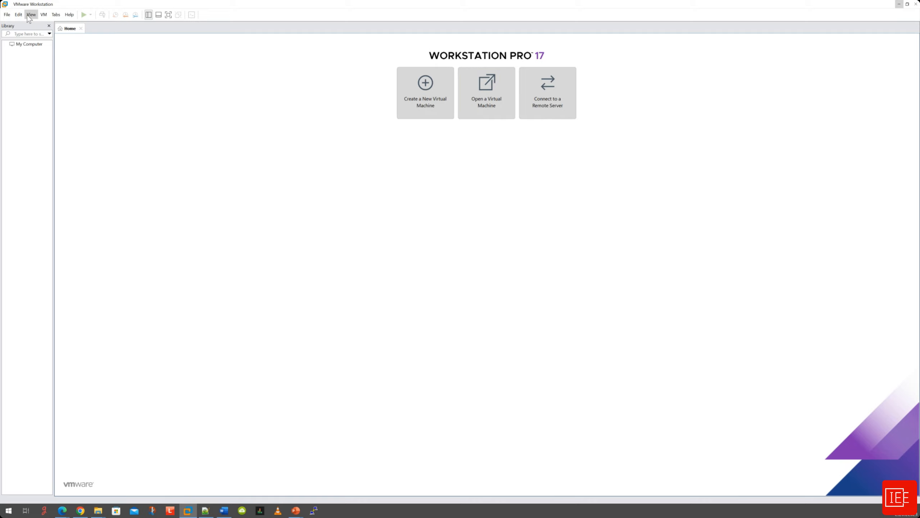
{"action": "left_click", "coordinate": [7, 15]}
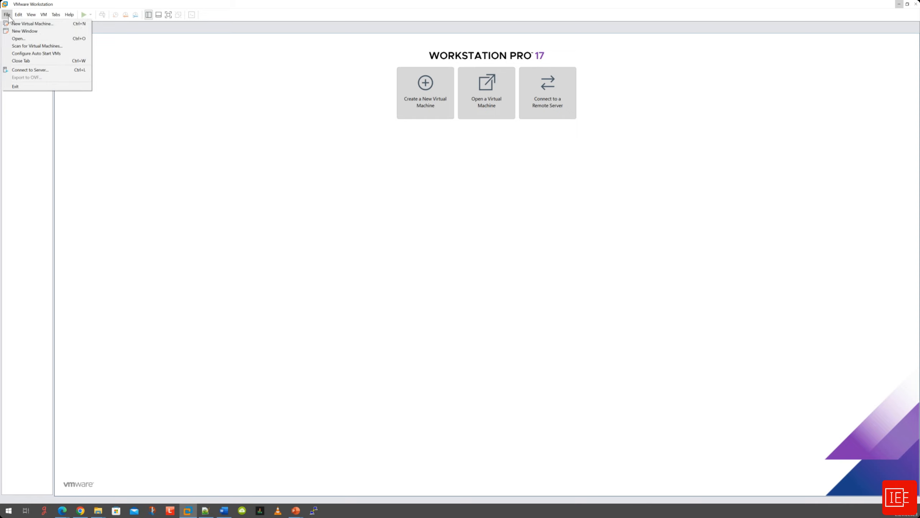
{"action": "left_click", "coordinate": [30, 40]}
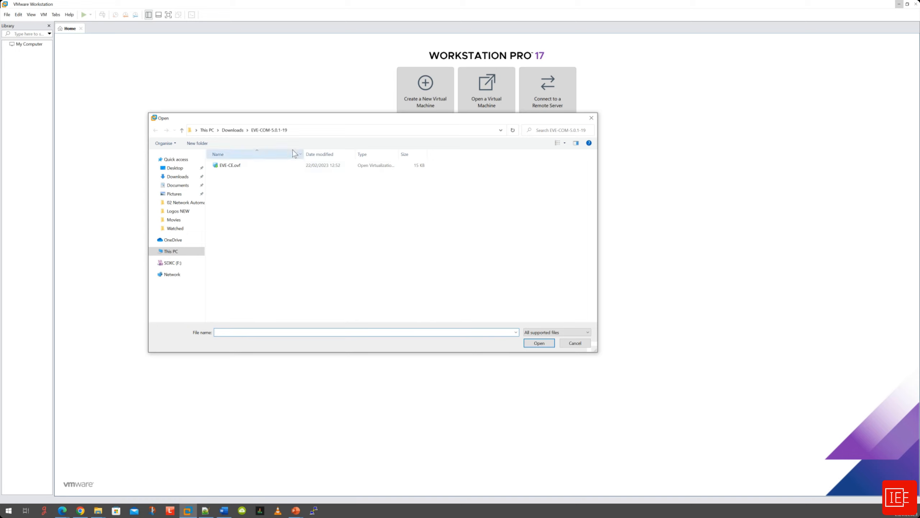
{"action": "left_click", "coordinate": [238, 167]}
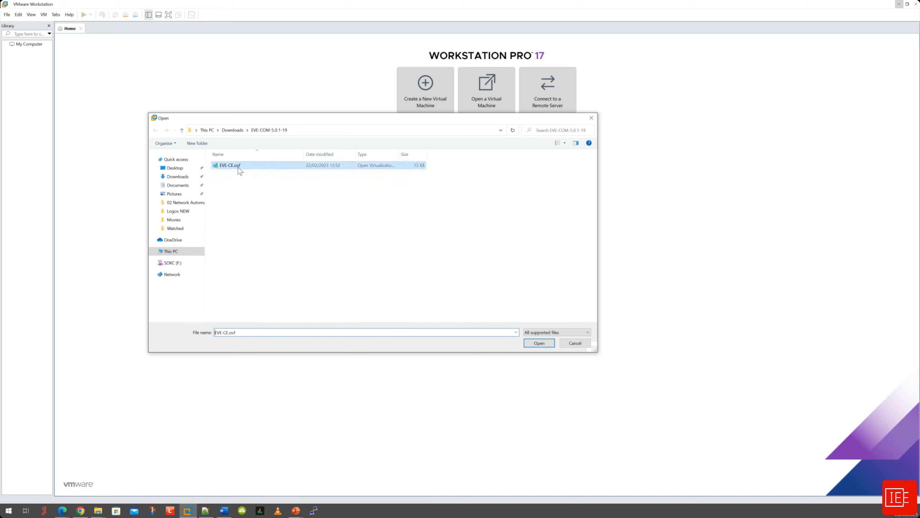
{"action": "left_click", "coordinate": [538, 343]}
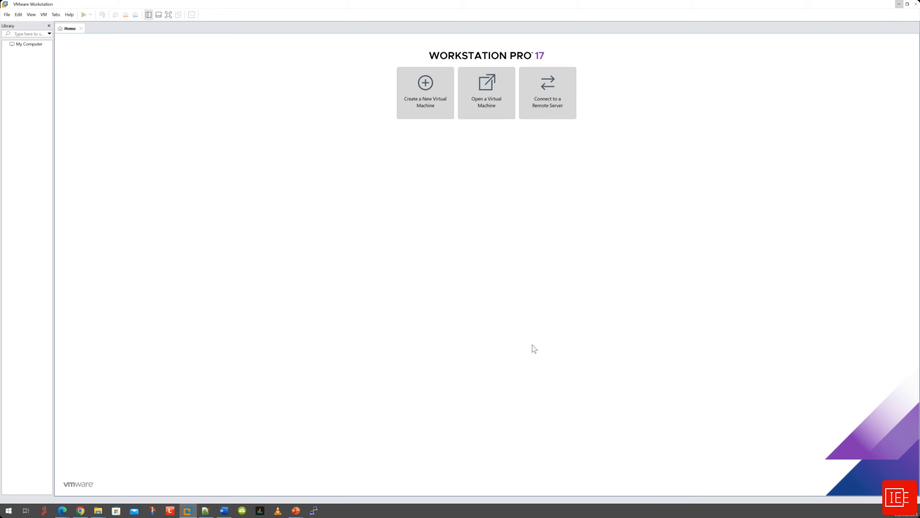
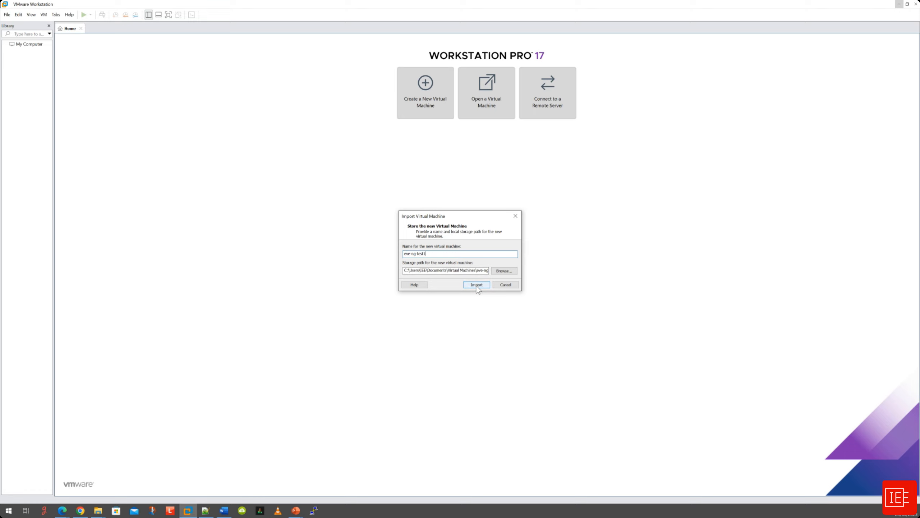
Import EVE-CE.ovf into the library as the virtual machine eve-ng-test1.
{"action": "left_click", "coordinate": [477, 285]}
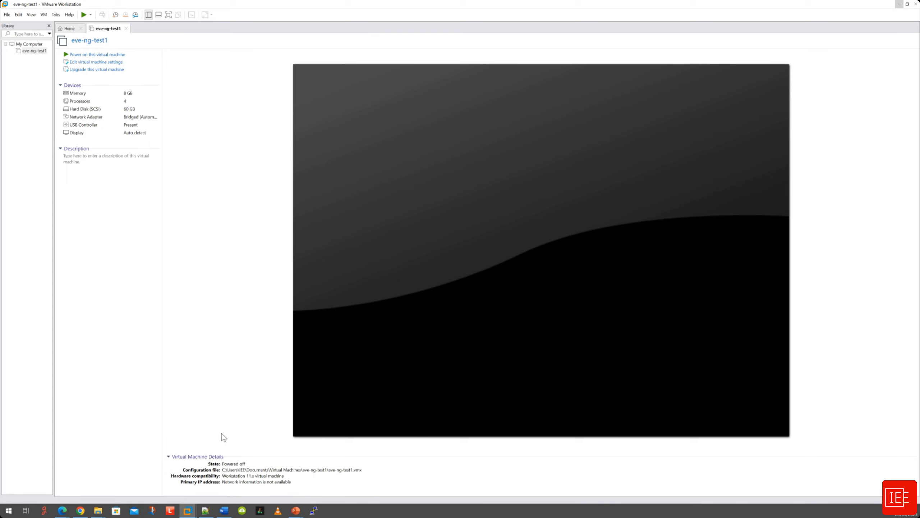
Give eve-ng-test1 16384 MB memory and 4 processors with 3 cores each (12 total).
{"action": "left_click", "coordinate": [94, 63]}
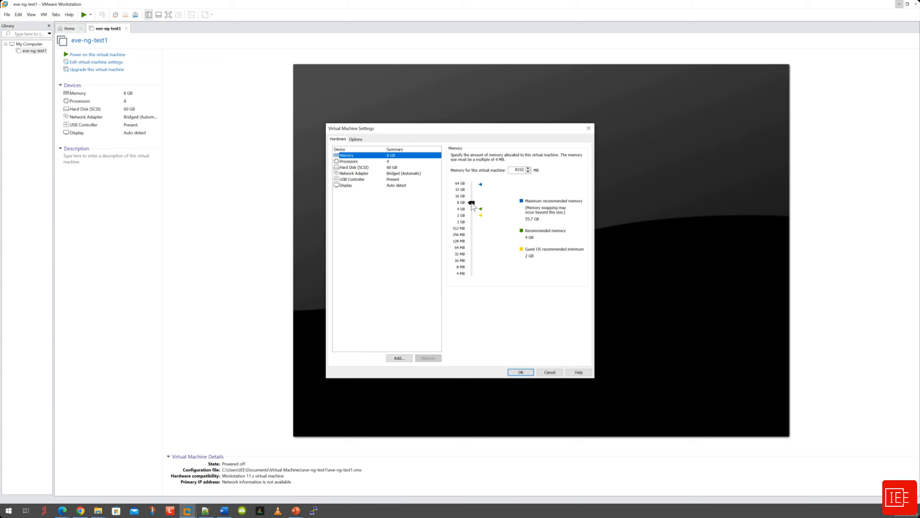
{"action": "left_click_drag", "start_coordinate": [472, 204], "coordinate": [472, 199]}
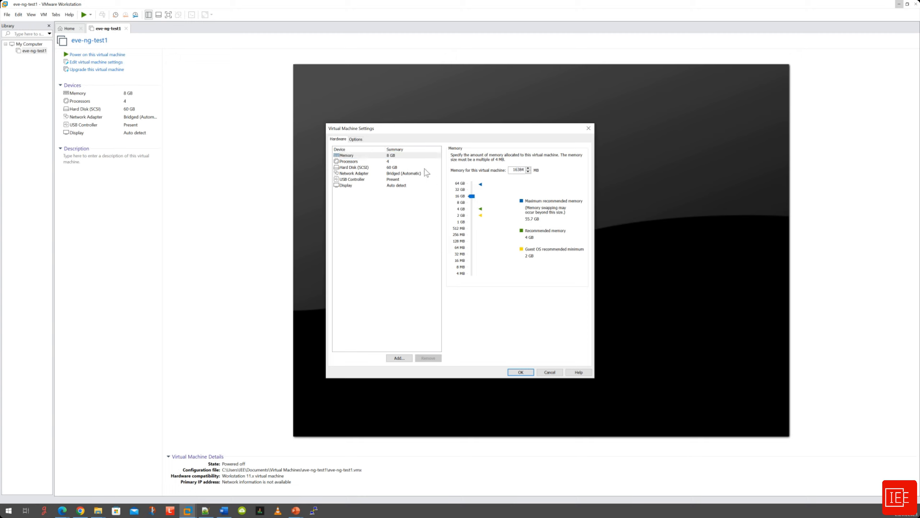
{"action": "left_click", "coordinate": [398, 162]}
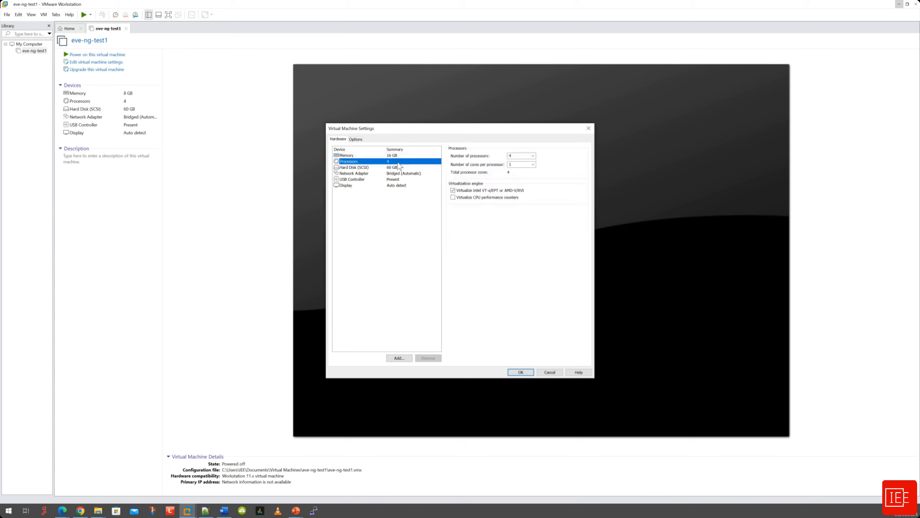
{"action": "left_click", "coordinate": [533, 157]}
{"action": "left_click", "coordinate": [552, 160]}
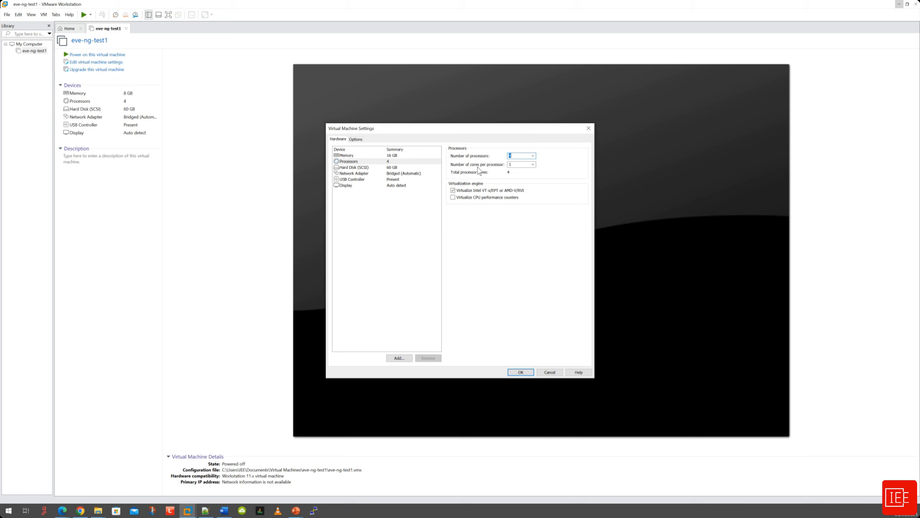
{"action": "left_click", "coordinate": [532, 164]}
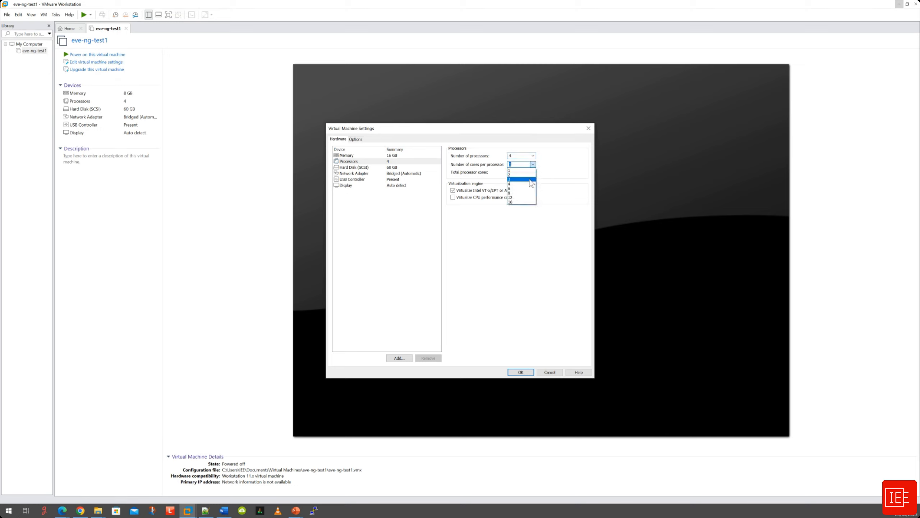
{"action": "left_click", "coordinate": [530, 179]}
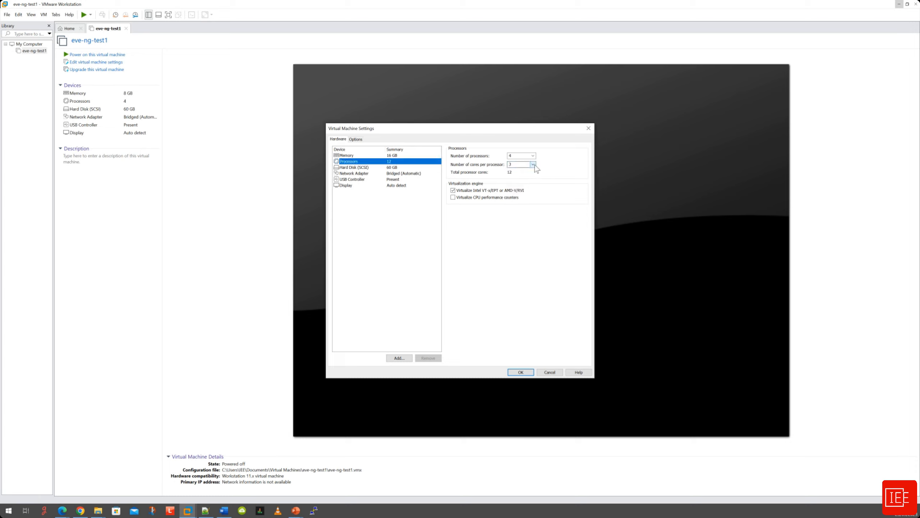
{"action": "left_click", "coordinate": [396, 167]}
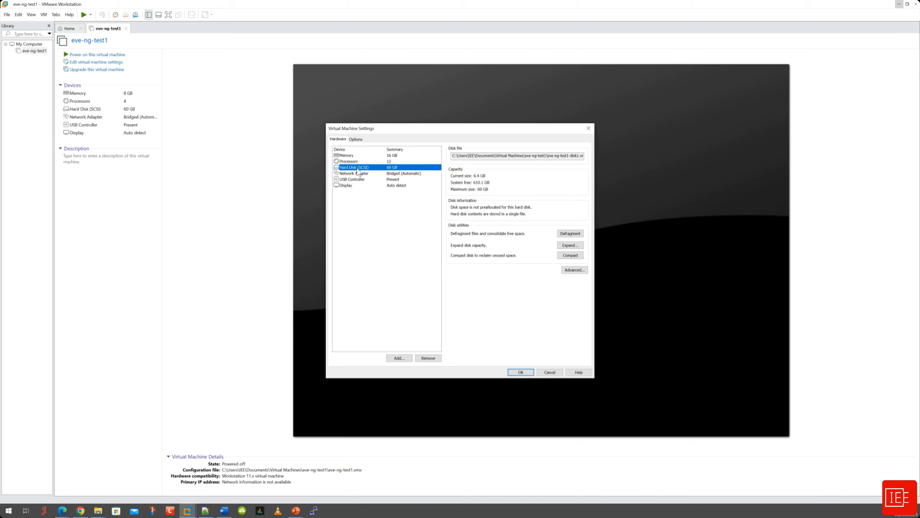
Expand the virtual disk's maximum size from 60 GB to 120 GB and save the VM settings.
{"action": "left_click", "coordinate": [570, 246]}
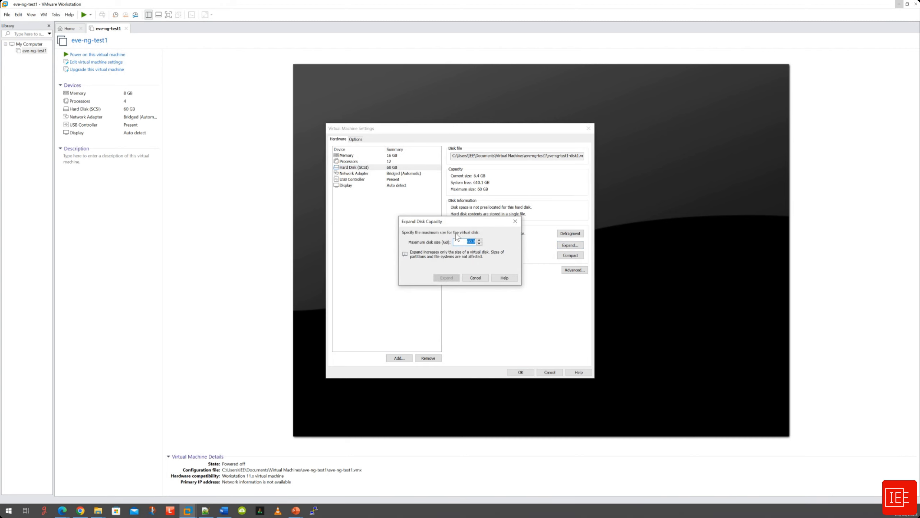
{"action": "left_click", "coordinate": [468, 241]}
{"action": "double_click", "coordinate": [468, 241]}
{"action": "type", "text": "120"}
{"action": "left_click", "coordinate": [450, 280]}
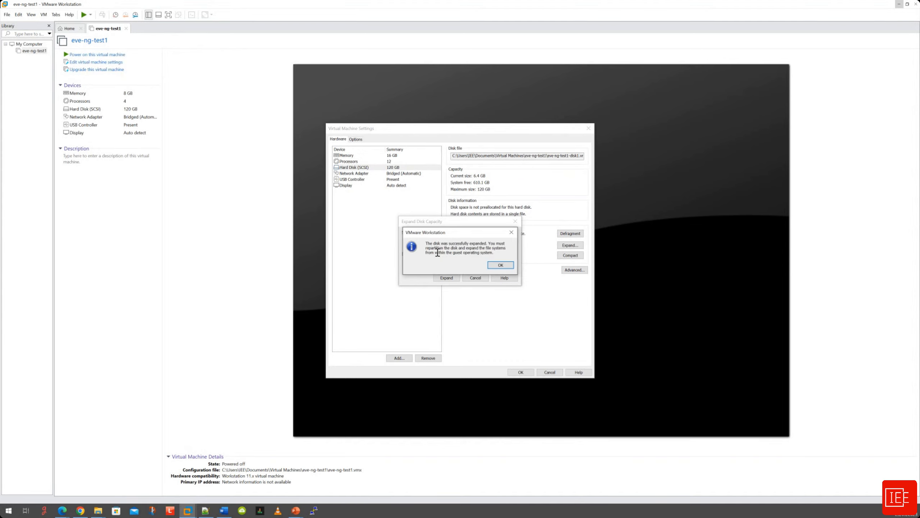
{"action": "left_click", "coordinate": [500, 266]}
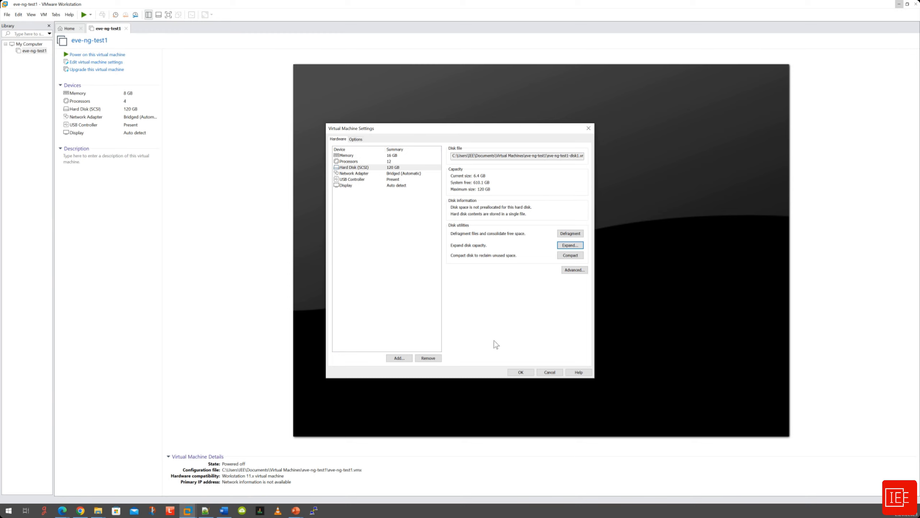
{"action": "left_click", "coordinate": [520, 372]}
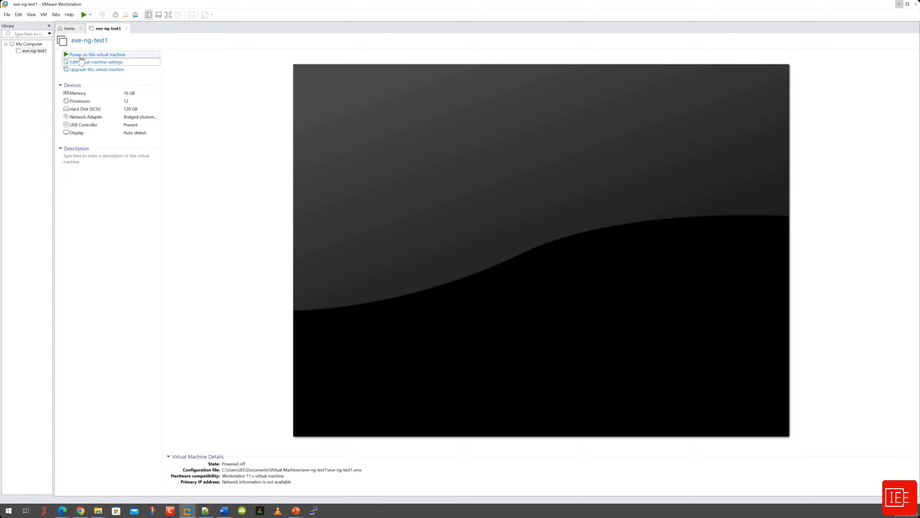
Power on eve-ng-test1 and focus its console while EVE-NG boots.
{"action": "left_click", "coordinate": [107, 55]}
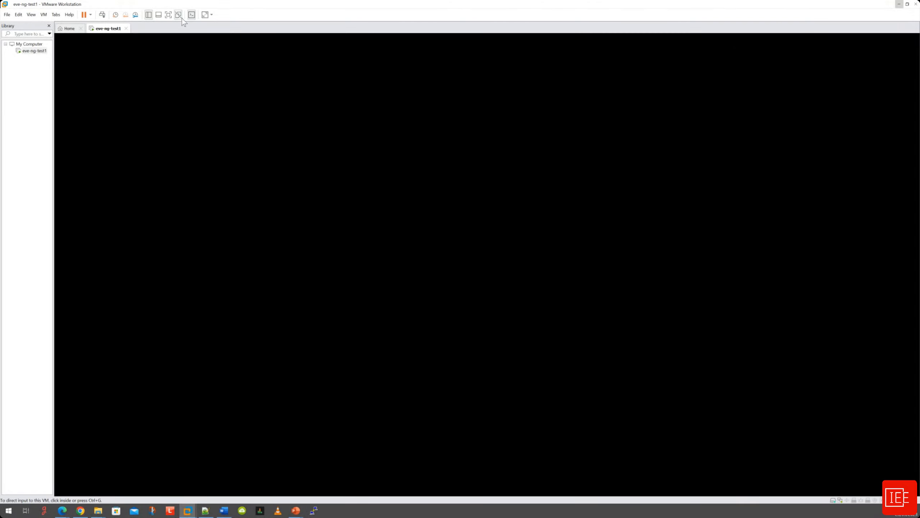
{"action": "left_click", "coordinate": [203, 35]}
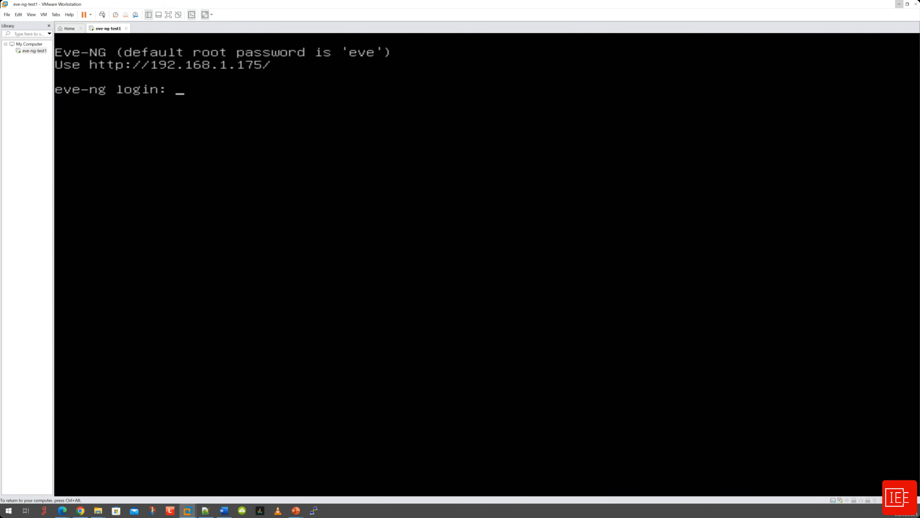
Log in at the EVE-NG console as root with the default password.
{"action": "key", "text": "ctrl+alt"}
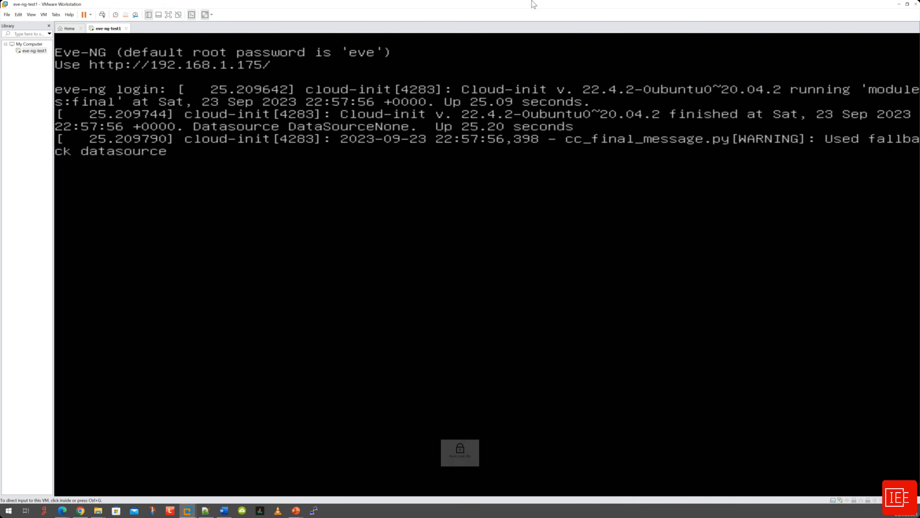
{"action": "left_click", "coordinate": [536, 35]}
{"action": "key", "text": "Return"}
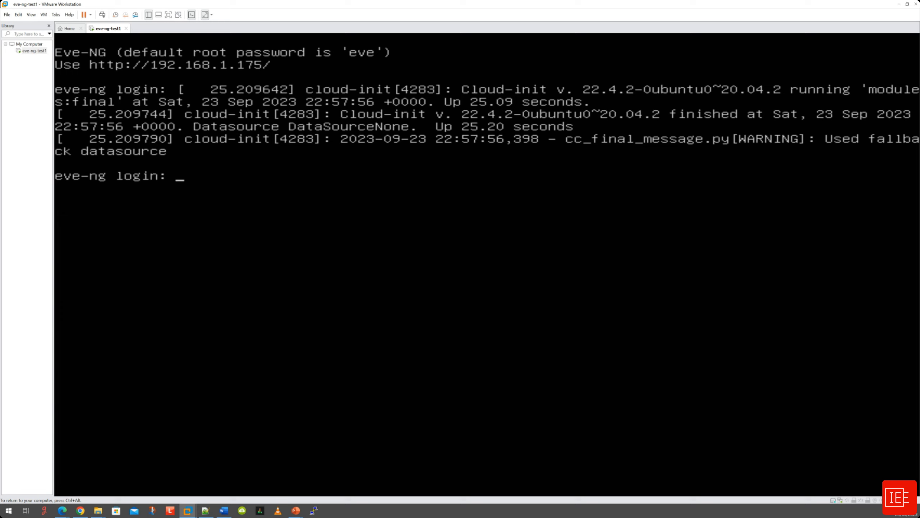
{"action": "type", "text": "root"}
{"action": "key", "text": "Return"}
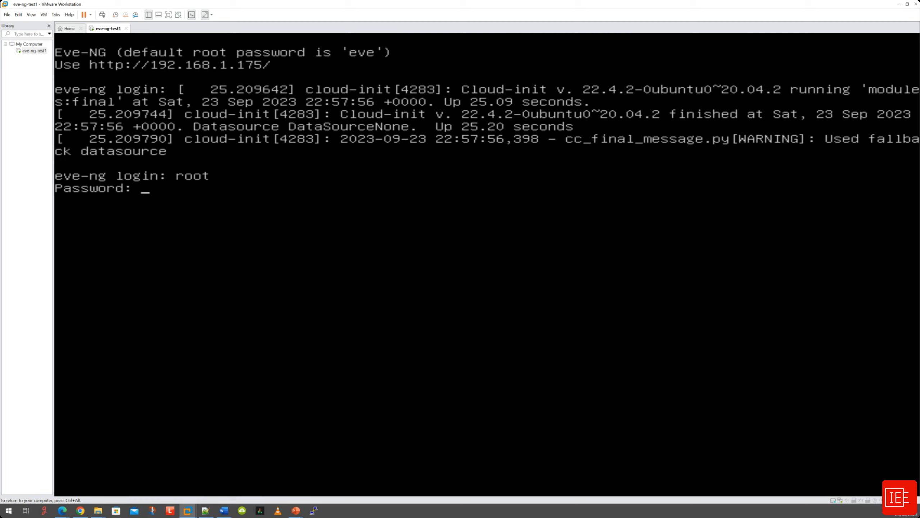
{"action": "key", "text": "Return"}
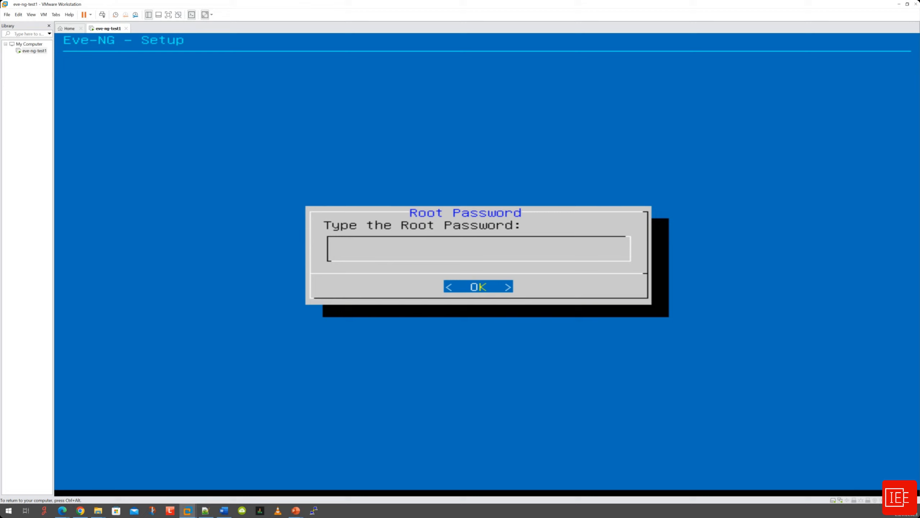
Enter and confirm a new root password, then accept hostname eve-ng-test1 and domain example.com.
{"action": "key", "text": "Return"}
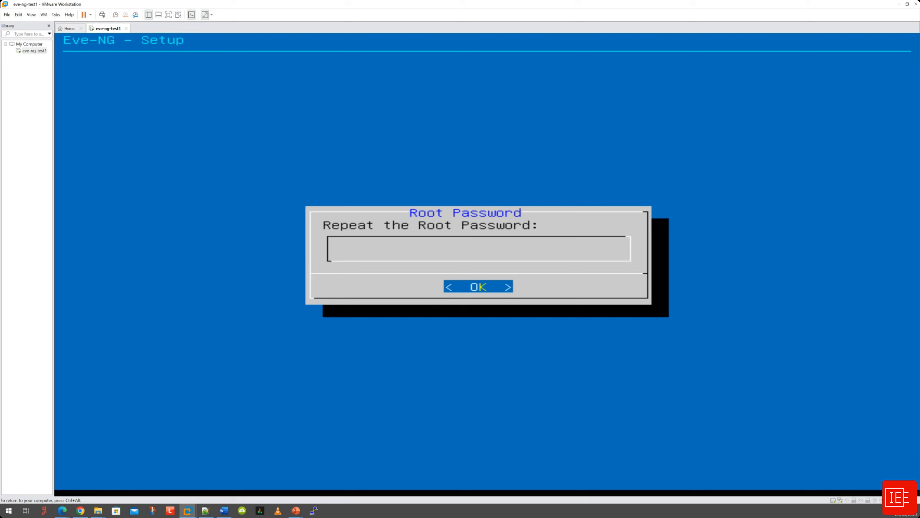
{"action": "key", "text": "Return"}
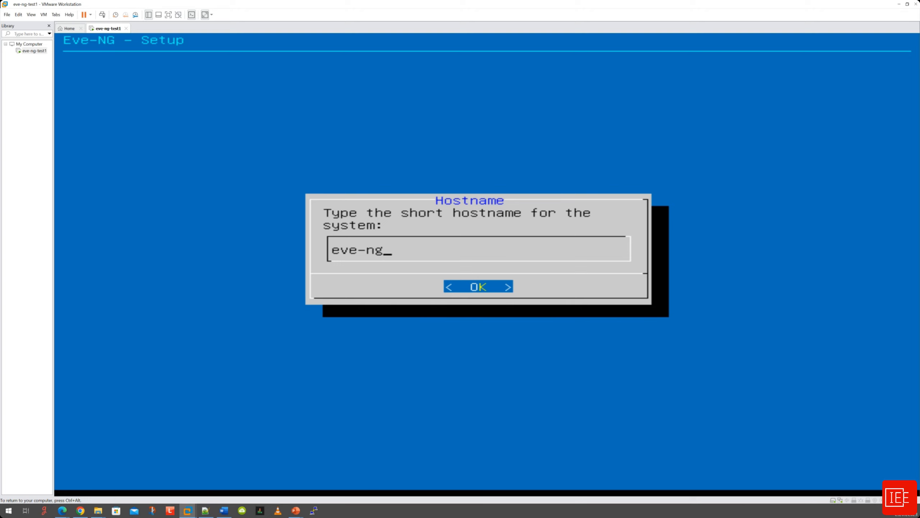
{"action": "type", "text": "-"}
{"action": "type", "text": "est1"}
{"action": "key", "text": "Return"}
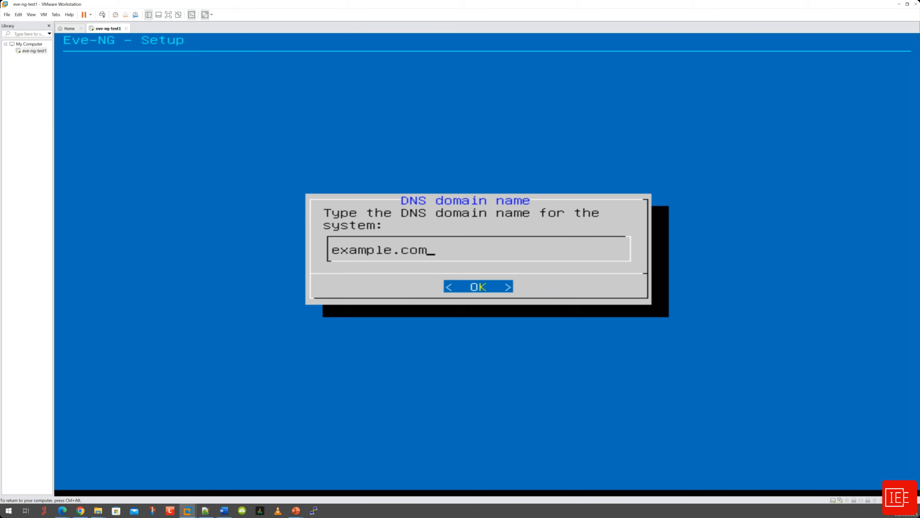
{"action": "key", "text": "Return"}
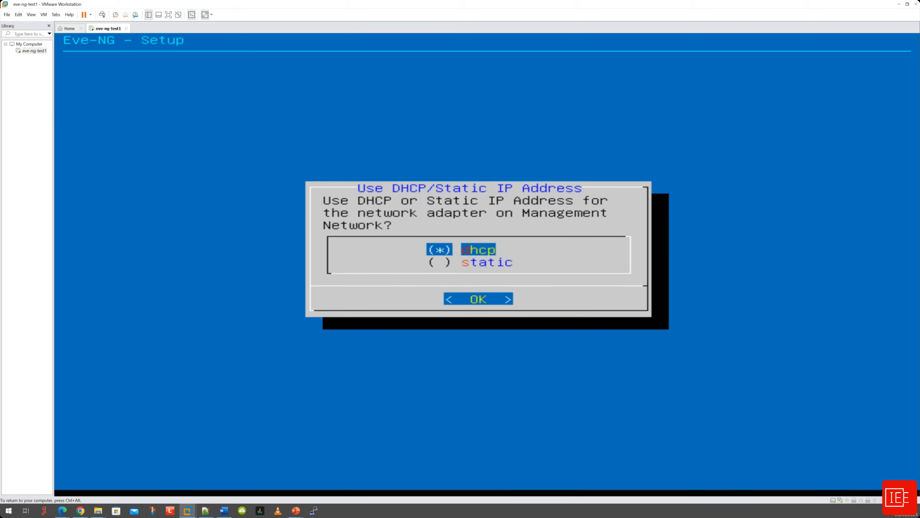
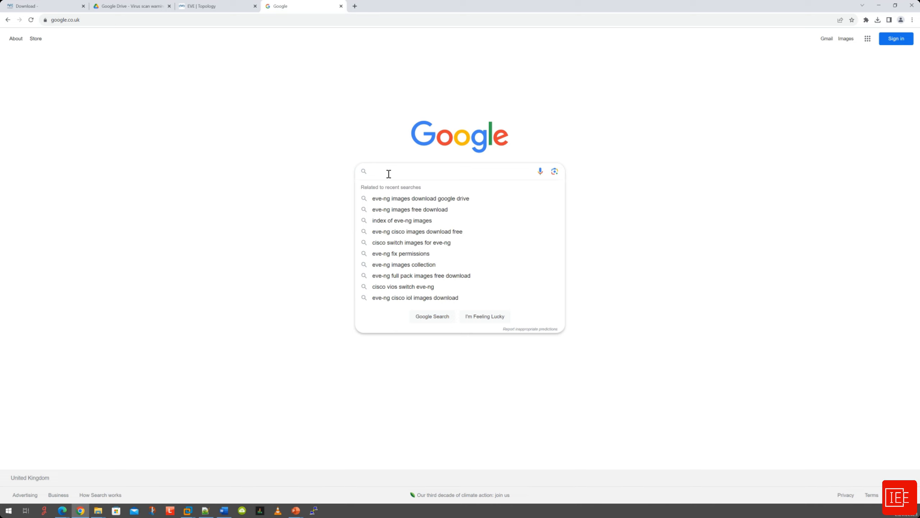
Search Google for 'eve-ng cisco images'.
{"action": "type", "text": "eve-ng"}
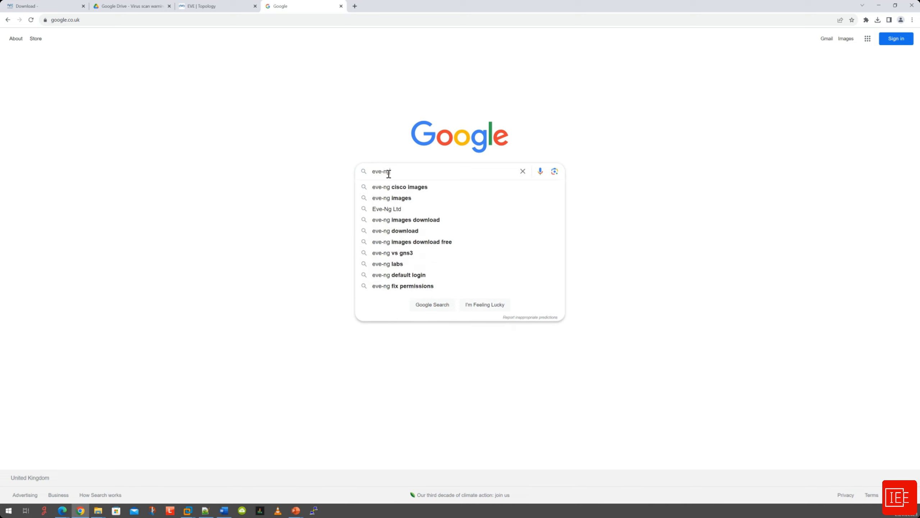
{"action": "type", "text": " cisco images"}
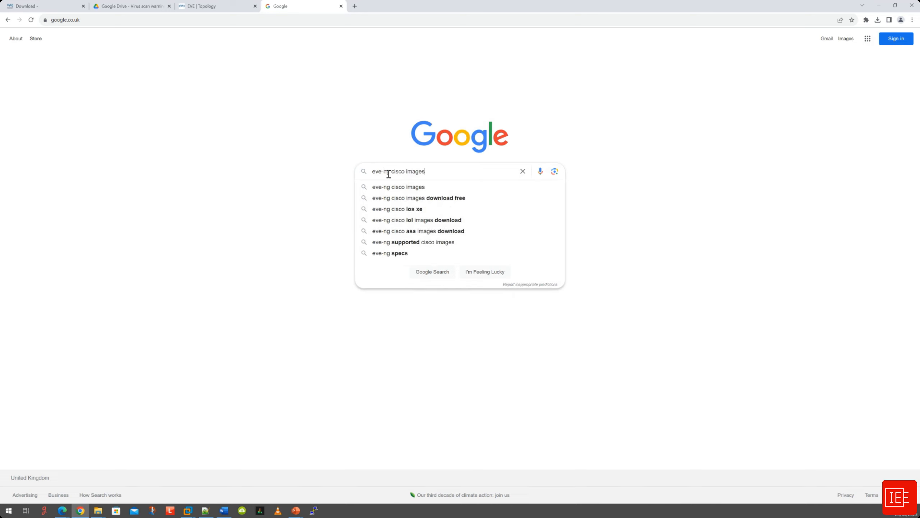
{"action": "key", "text": "Return"}
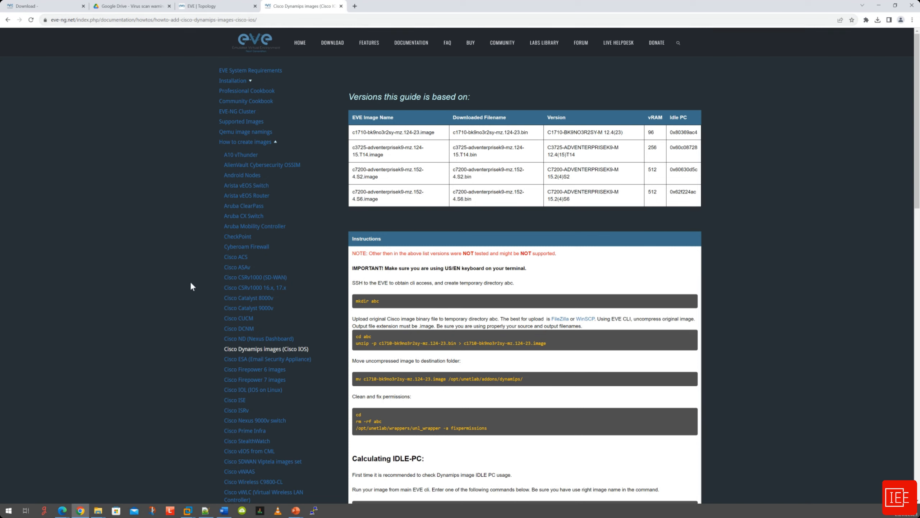
{"action": "scroll", "coordinate": [190, 283], "scroll_direction": "down", "scroll_amount": 1}
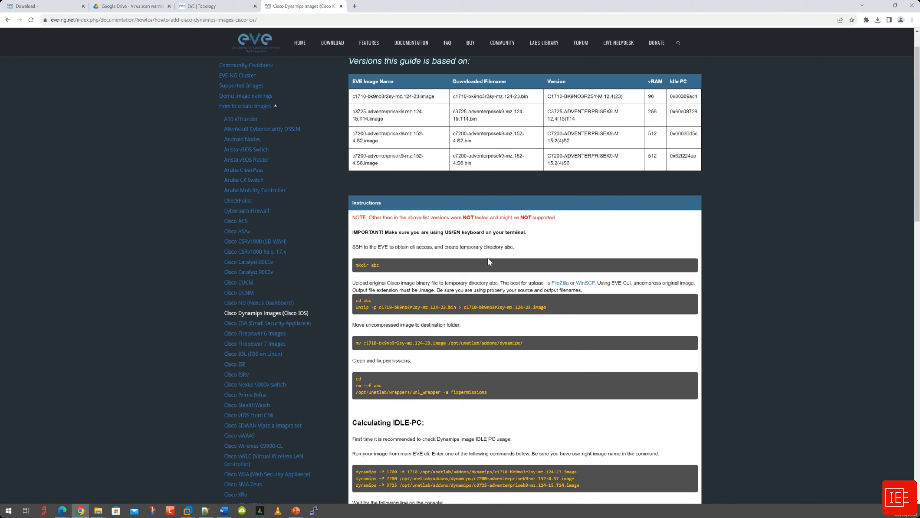
{"action": "scroll", "coordinate": [493, 265], "scroll_direction": "down", "scroll_amount": 2}
{"action": "scroll", "coordinate": [496, 266], "scroll_direction": "up", "scroll_amount": 2}
Launch FileZilla from the Start menu search.
{"action": "left_click", "coordinate": [9, 511]}
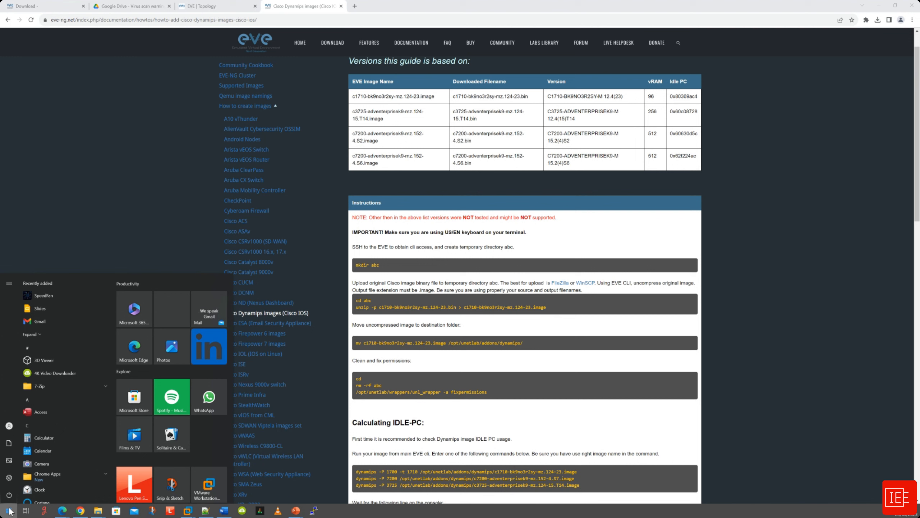
{"action": "type", "text": "fil"}
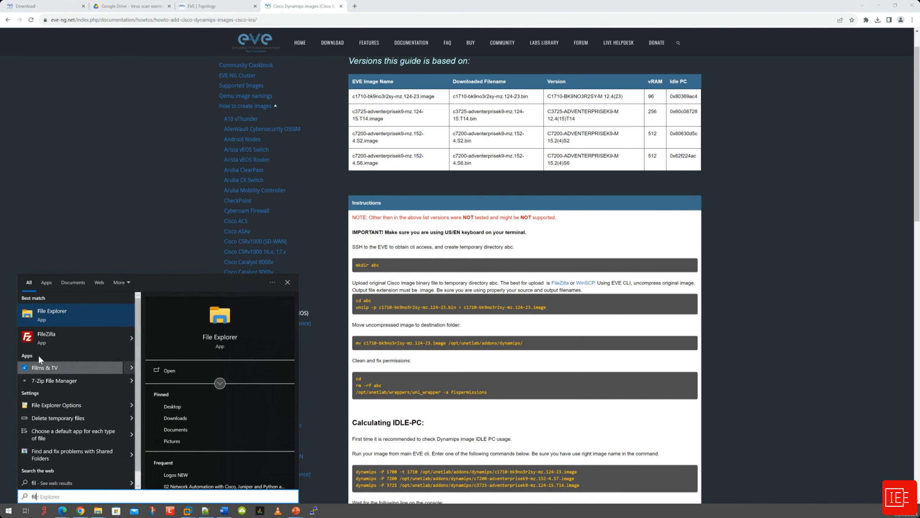
{"action": "left_click", "coordinate": [46, 346]}
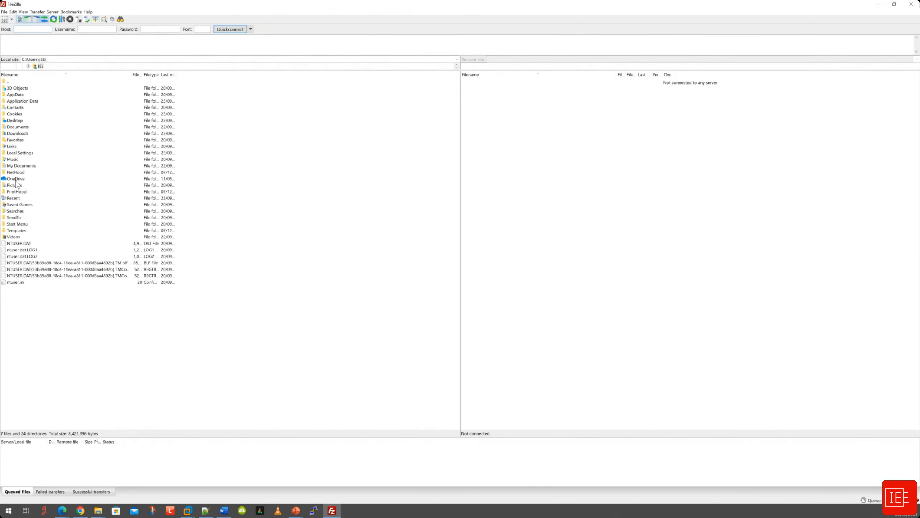
Browse the local pane to Downloads\0 EVE-NG Images 2023.
{"action": "double_click", "coordinate": [16, 135]}
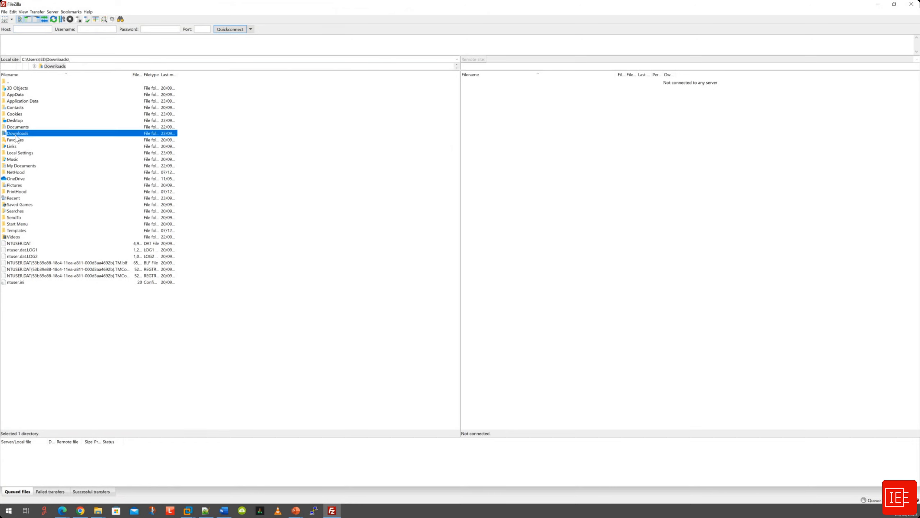
{"action": "left_click_drag", "start_coordinate": [180, 70], "coordinate": [180, 141]}
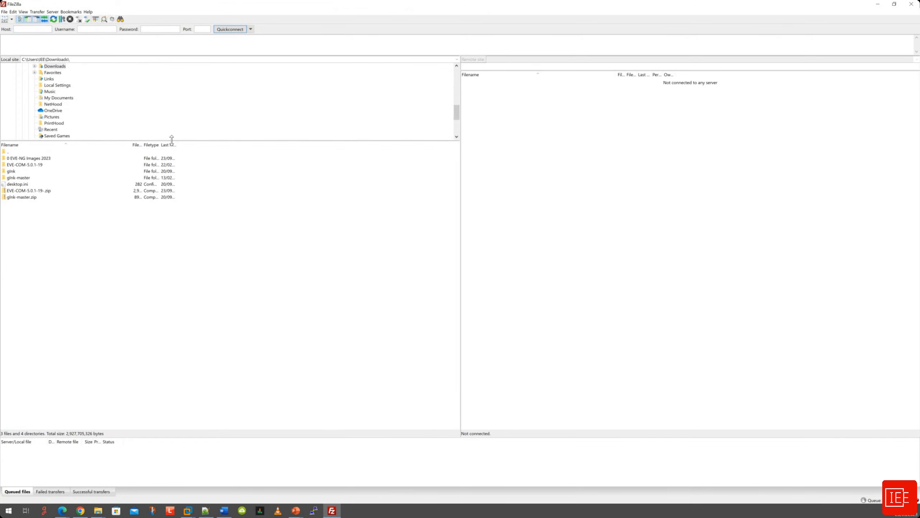
{"action": "double_click", "coordinate": [28, 160]}
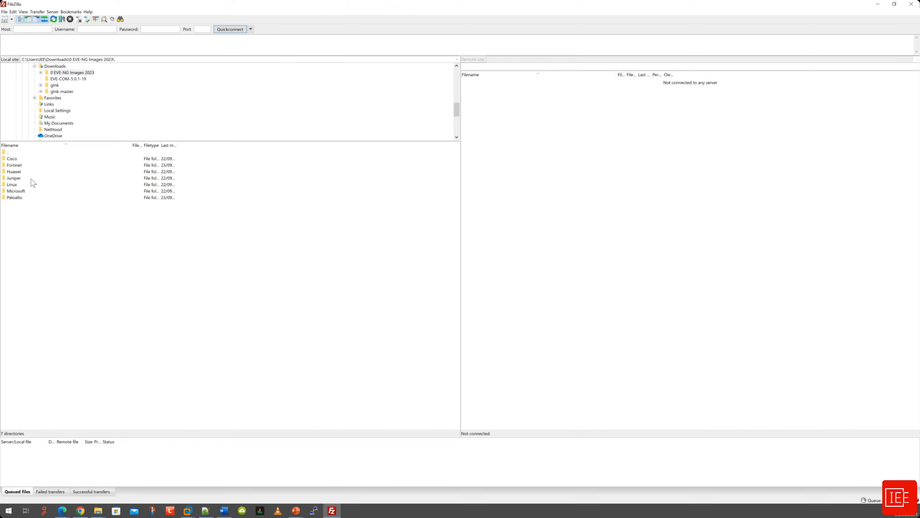
{"action": "left_click_drag", "start_coordinate": [189, 141], "coordinate": [189, 99]}
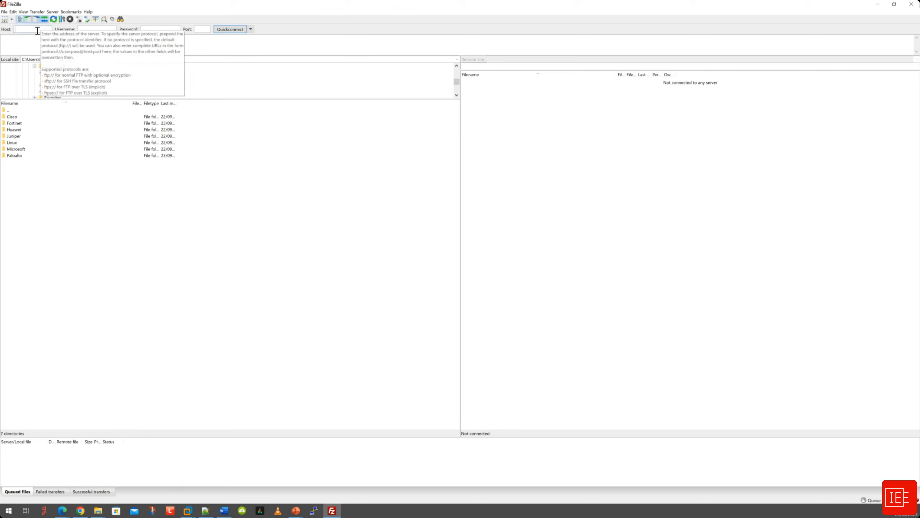
Fill in Quickconnect with host 192.168.1.175, username root and the root password.
{"action": "left_click", "coordinate": [38, 31]}
{"action": "type", "text": "192.168.1.175"}
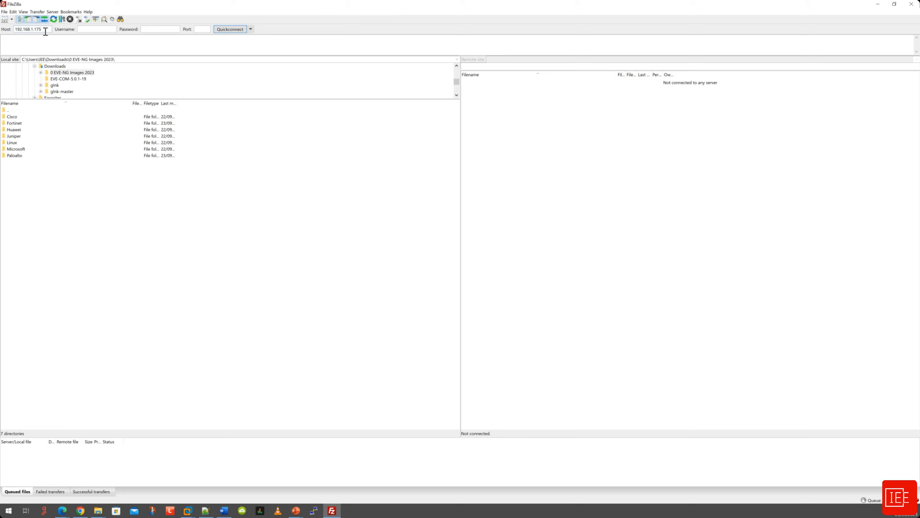
{"action": "left_click", "coordinate": [102, 31]}
{"action": "type", "text": "root"}
{"action": "left_click", "coordinate": [158, 29]}
{"action": "left_click", "coordinate": [203, 30]}
Connect to the server and always trust its host key.
{"action": "left_click", "coordinate": [226, 31]}
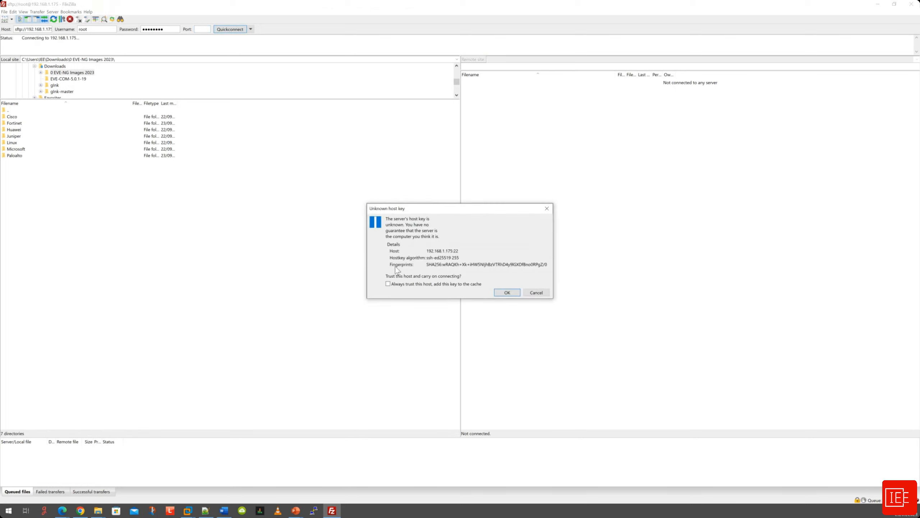
{"action": "left_click", "coordinate": [431, 284]}
{"action": "left_click", "coordinate": [507, 292]}
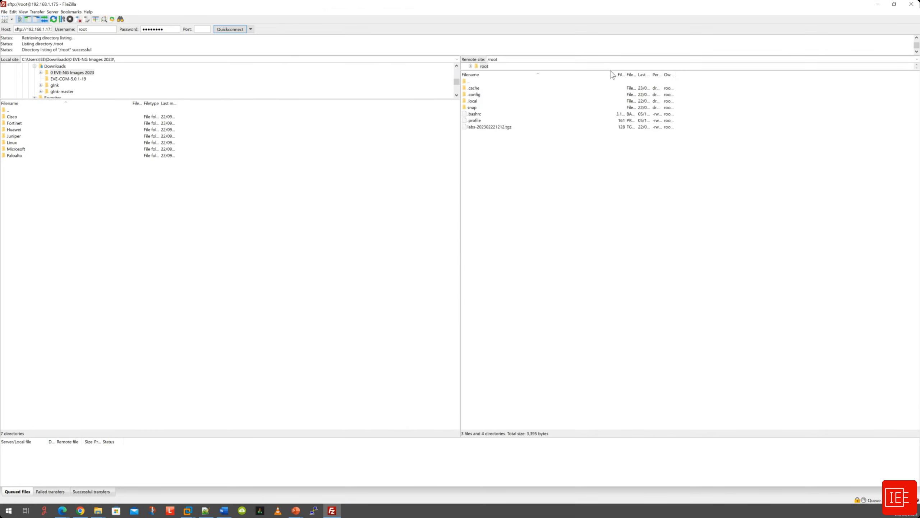
Open remote /opt/unetlab/addons and the local Cisco\dynamips folder with the c1710–c7200 images.
{"action": "left_click_drag", "start_coordinate": [609, 72], "coordinate": [605, 99]}
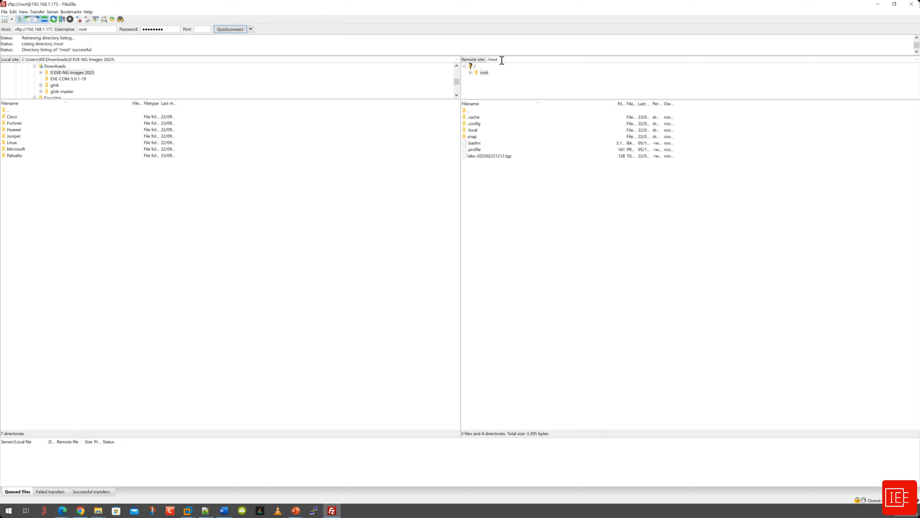
{"action": "left_click", "coordinate": [473, 68]}
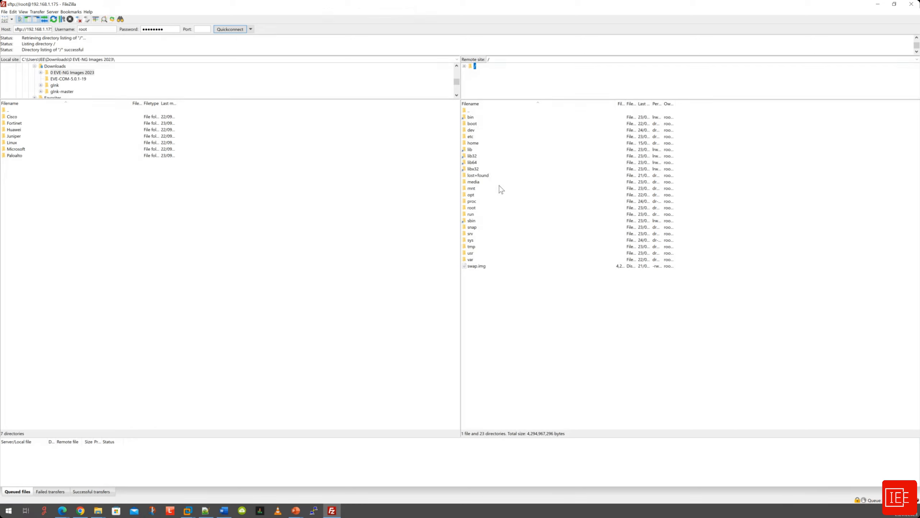
{"action": "double_click", "coordinate": [478, 196]}
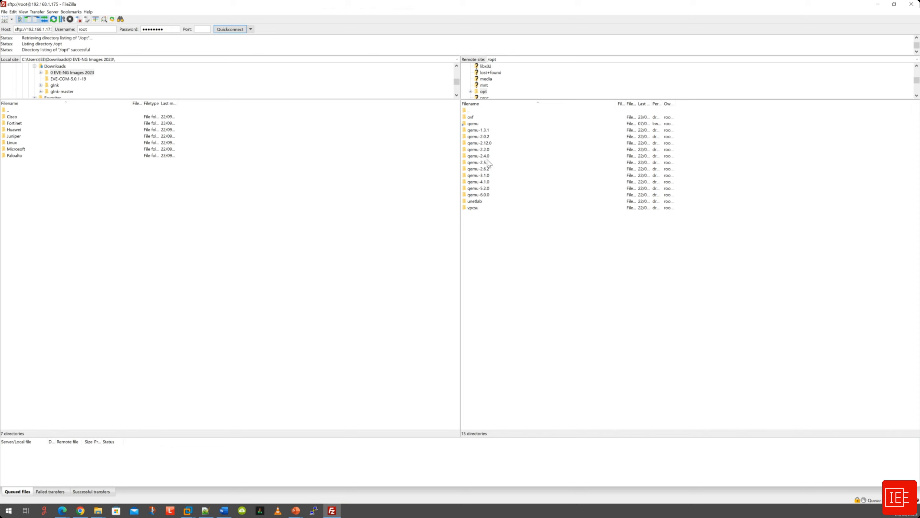
{"action": "double_click", "coordinate": [477, 203]}
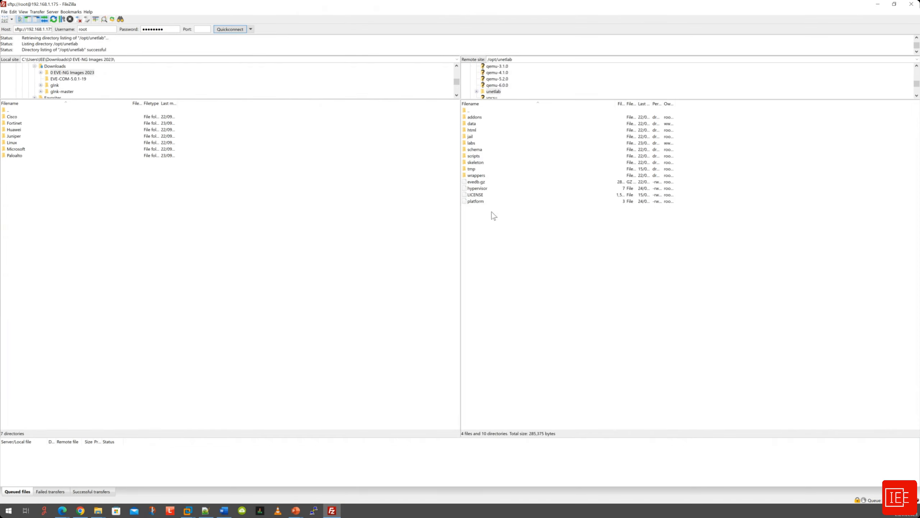
{"action": "double_click", "coordinate": [26, 118]}
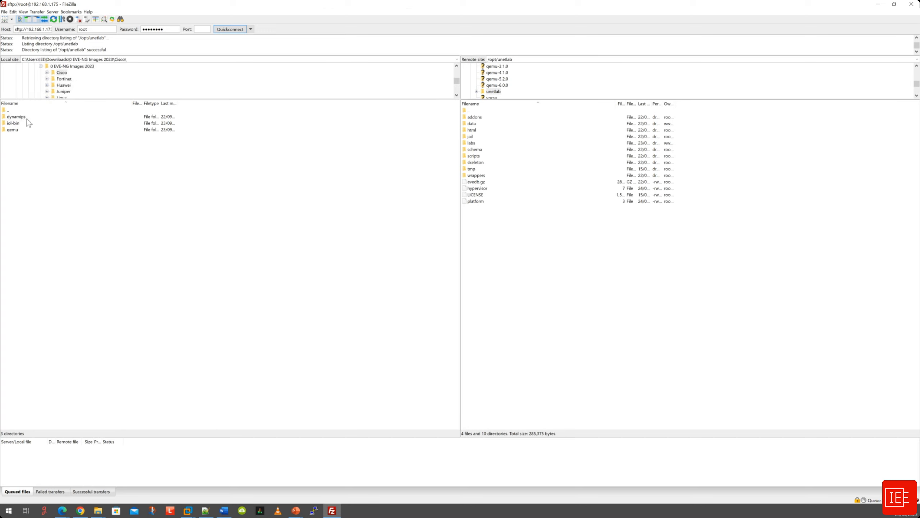
{"action": "double_click", "coordinate": [474, 117]}
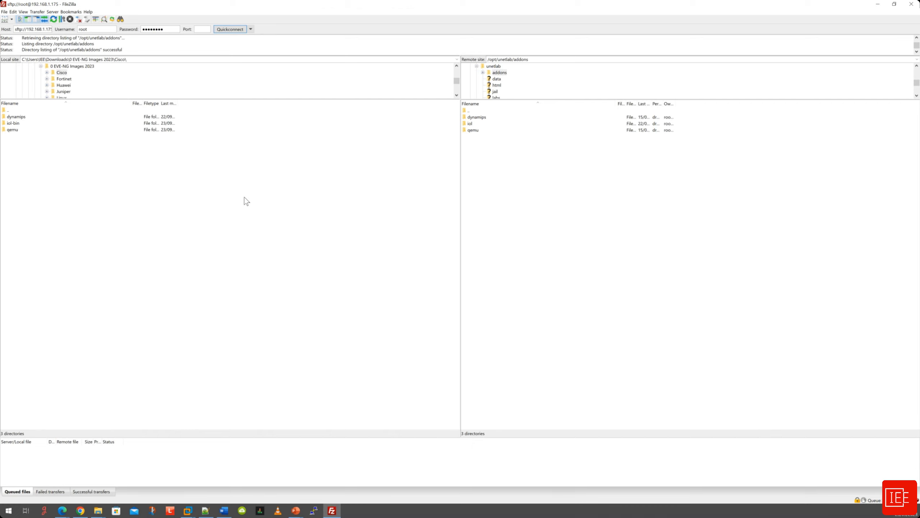
{"action": "double_click", "coordinate": [16, 117]}
Upload all 12 dynamips image files into the remote addons/dynamips folder.
{"action": "left_click", "coordinate": [32, 118]}
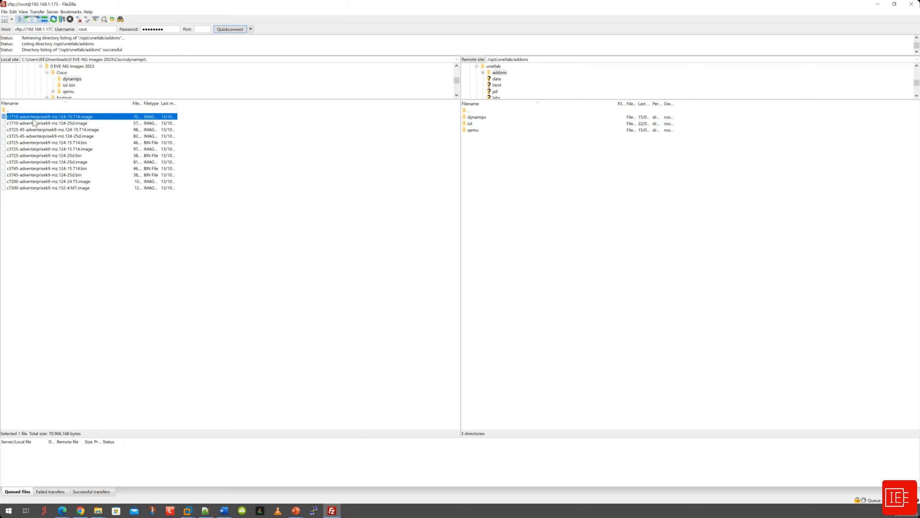
{"action": "left_click", "coordinate": [36, 187], "text": "shift"}
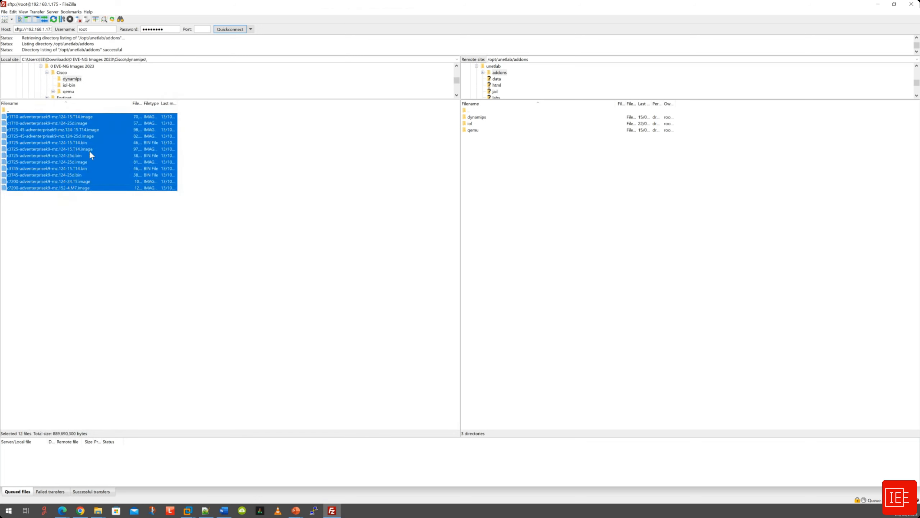
{"action": "double_click", "coordinate": [476, 118]}
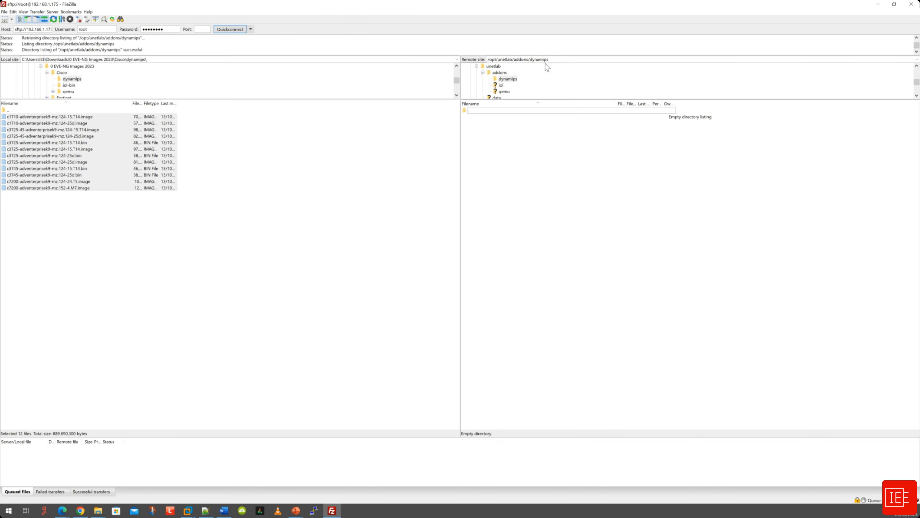
{"action": "right_click", "coordinate": [45, 123]}
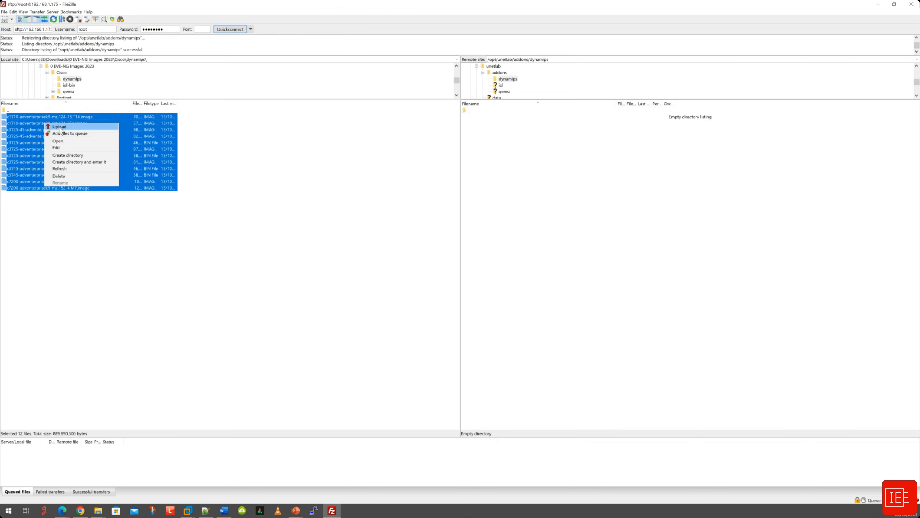
{"action": "left_click", "coordinate": [58, 127]}
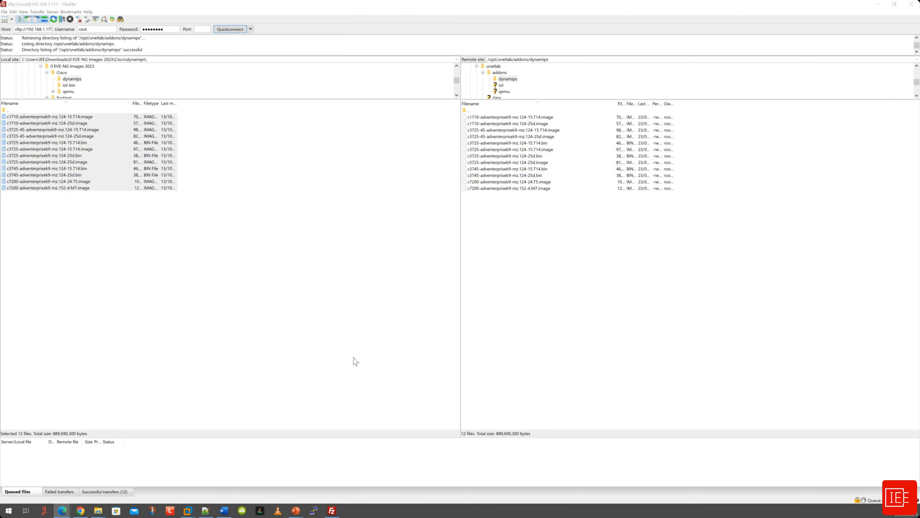
Clear the local selection, widen the remote listing, and return to the remote addons folder.
{"action": "left_click", "coordinate": [365, 316]}
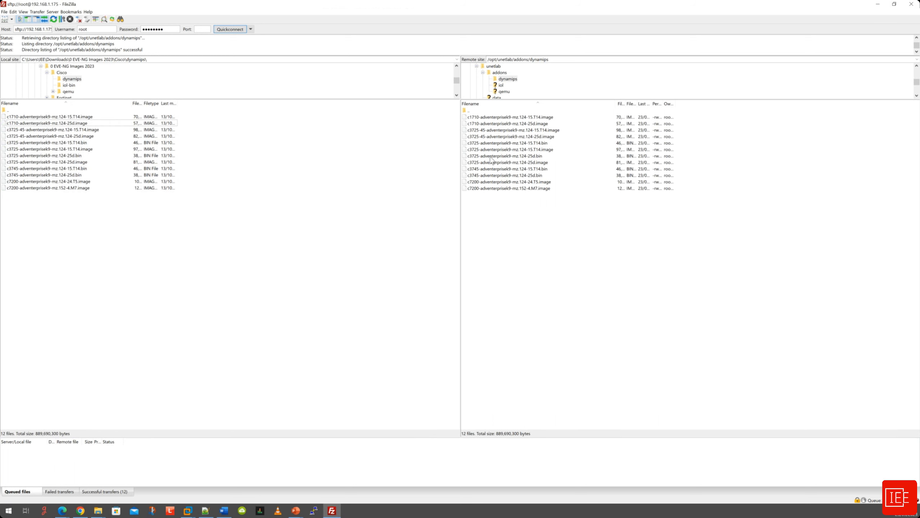
{"action": "left_click_drag", "start_coordinate": [459, 190], "coordinate": [371, 190]}
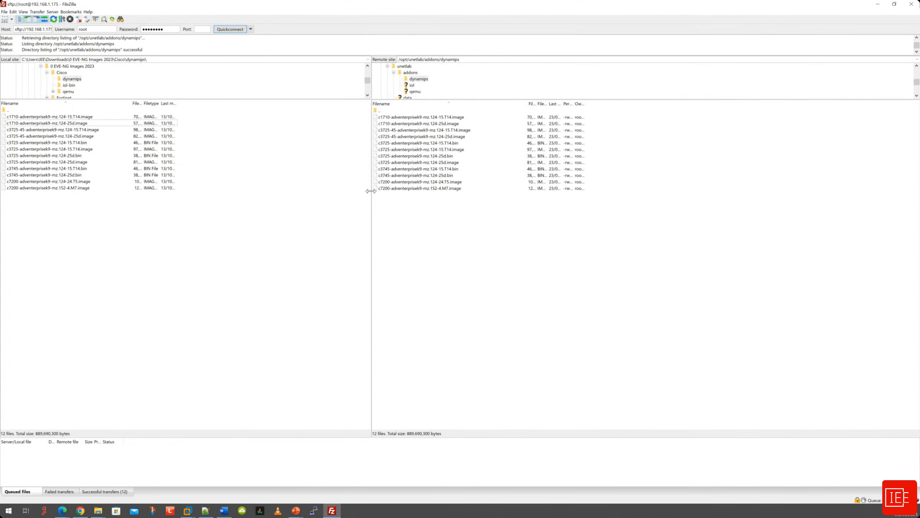
{"action": "left_click", "coordinate": [431, 232]}
{"action": "key", "text": "BackSpace"}
Open the local Cisco\iol-bin folder and the remote addons/iol/bin folder.
{"action": "double_click", "coordinate": [5, 110]}
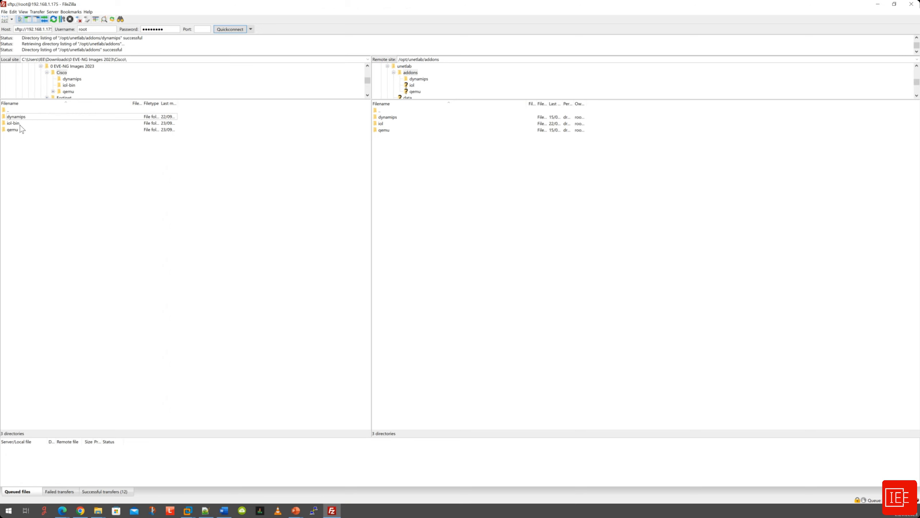
{"action": "double_click", "coordinate": [20, 125]}
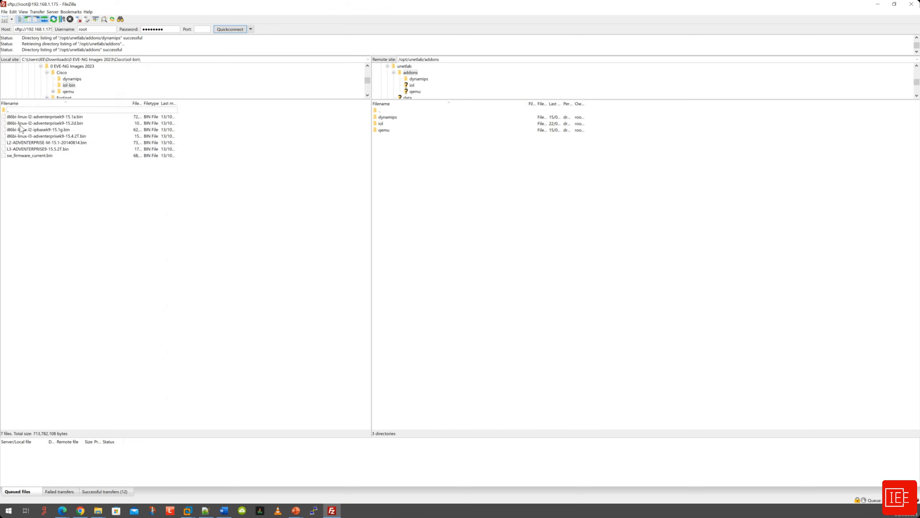
{"action": "double_click", "coordinate": [382, 124]}
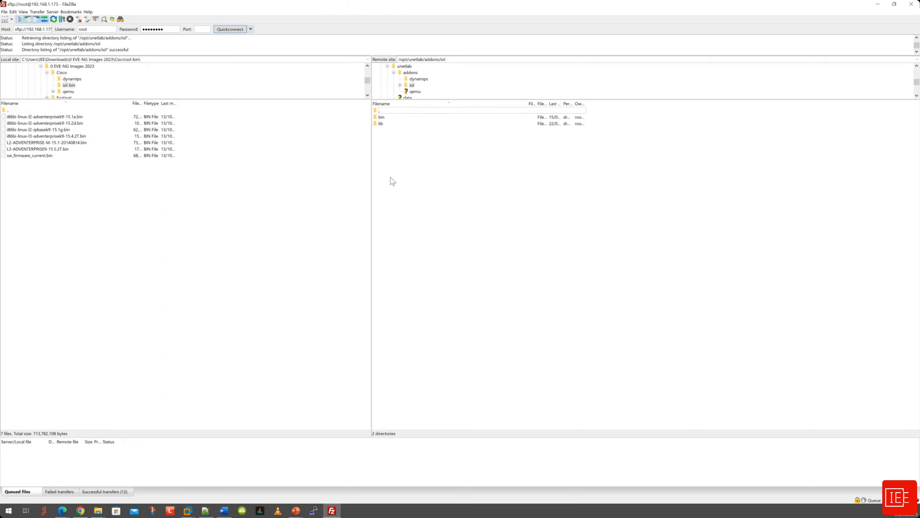
{"action": "double_click", "coordinate": [383, 118]}
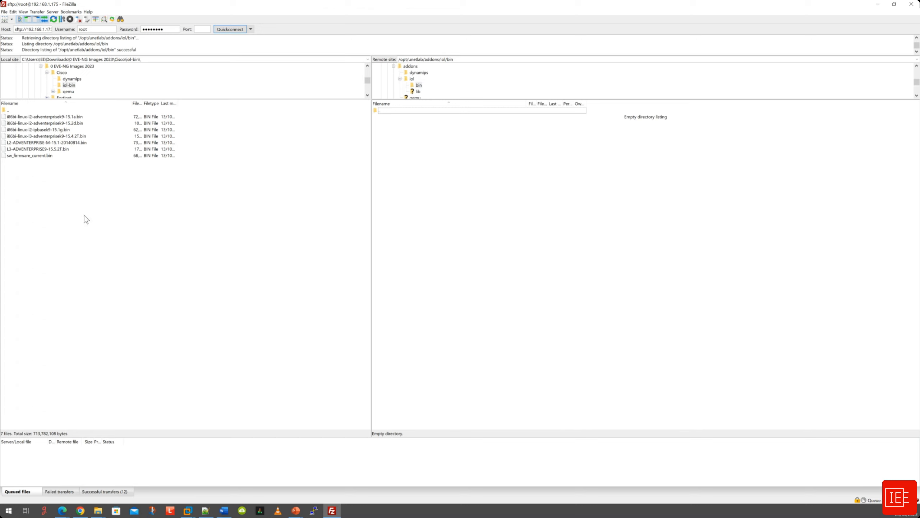
Upload the six IOL .bin images, leaving out sw_firmware_current.bin.
{"action": "left_click", "coordinate": [56, 143]}
{"action": "left_click", "coordinate": [56, 150], "text": "shift"}
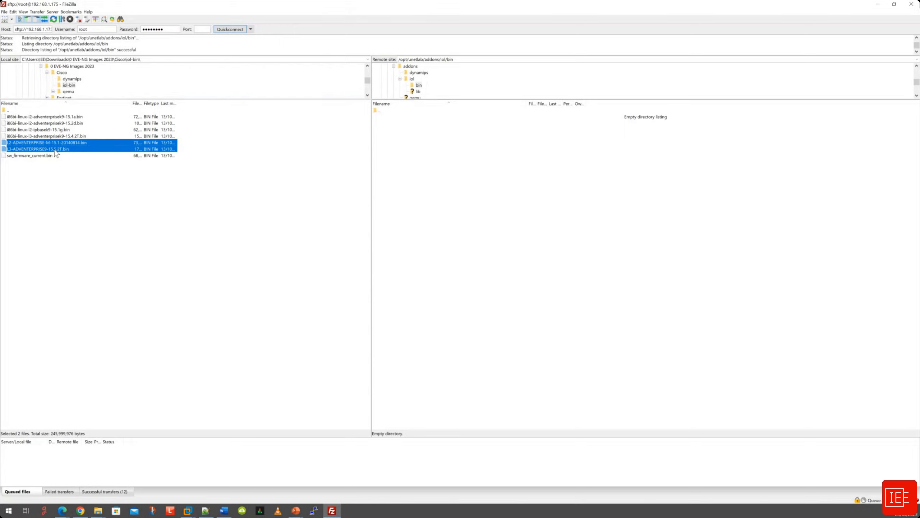
{"action": "left_click", "coordinate": [47, 116], "text": "shift"}
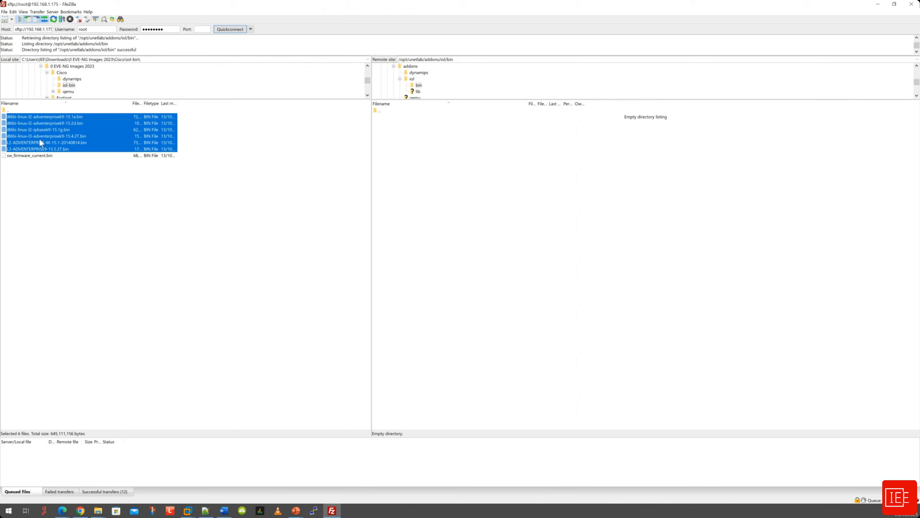
{"action": "right_click", "coordinate": [48, 125]}
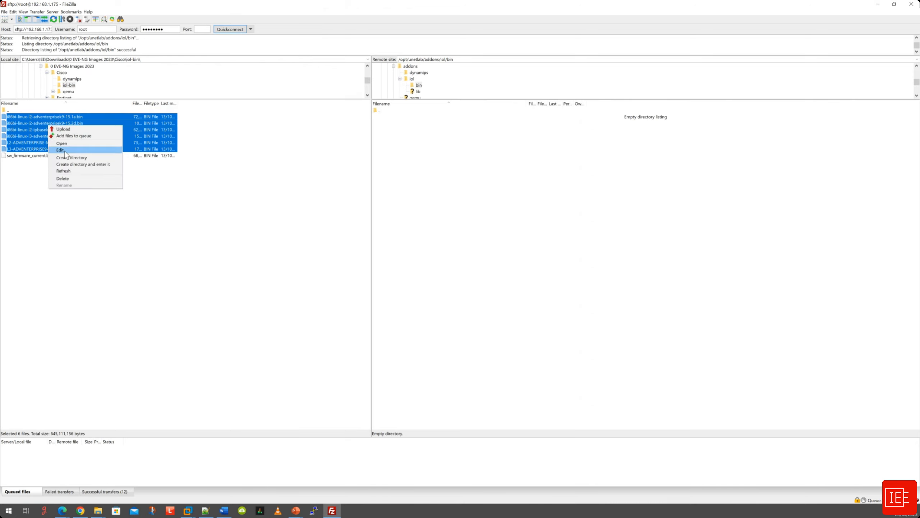
{"action": "left_click", "coordinate": [63, 129]}
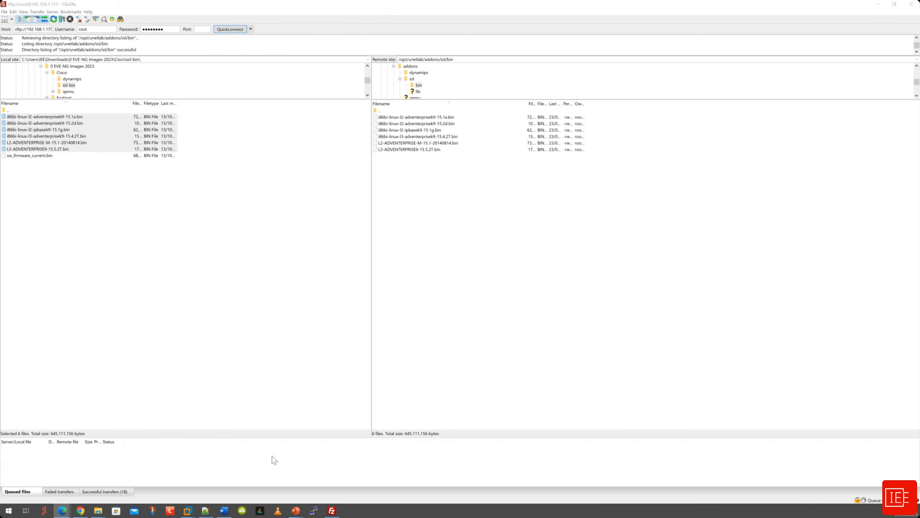
{"action": "left_click", "coordinate": [452, 263]}
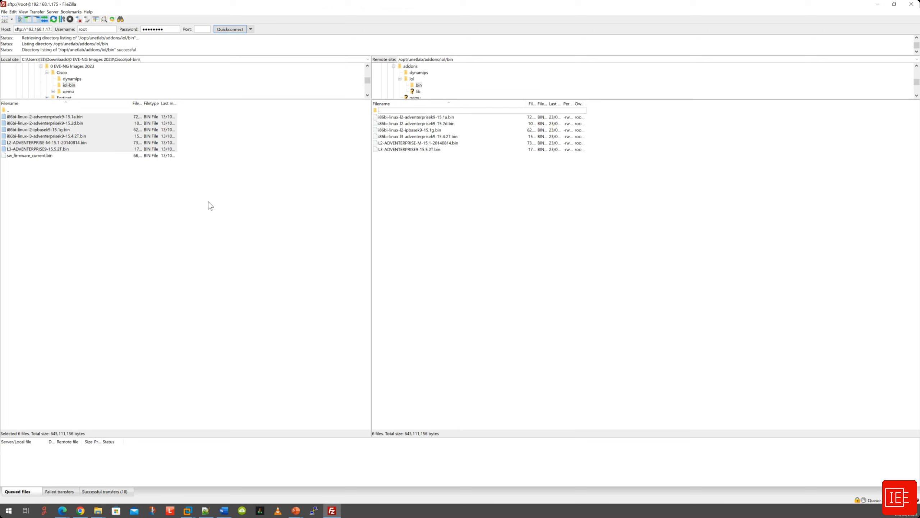
{"action": "left_click", "coordinate": [73, 189]}
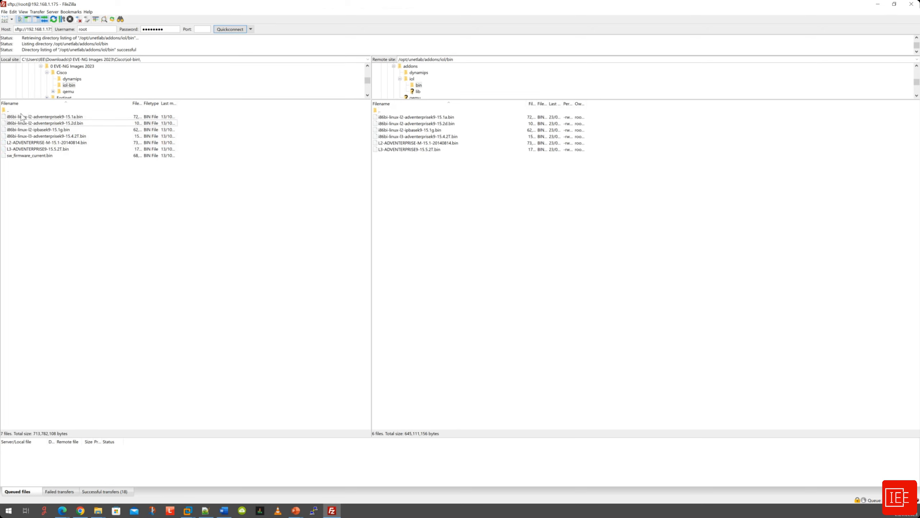
Open the local Cisco\qemu folder and the remote addons/qemu folder.
{"action": "double_click", "coordinate": [15, 111]}
{"action": "left_click", "coordinate": [23, 131]}
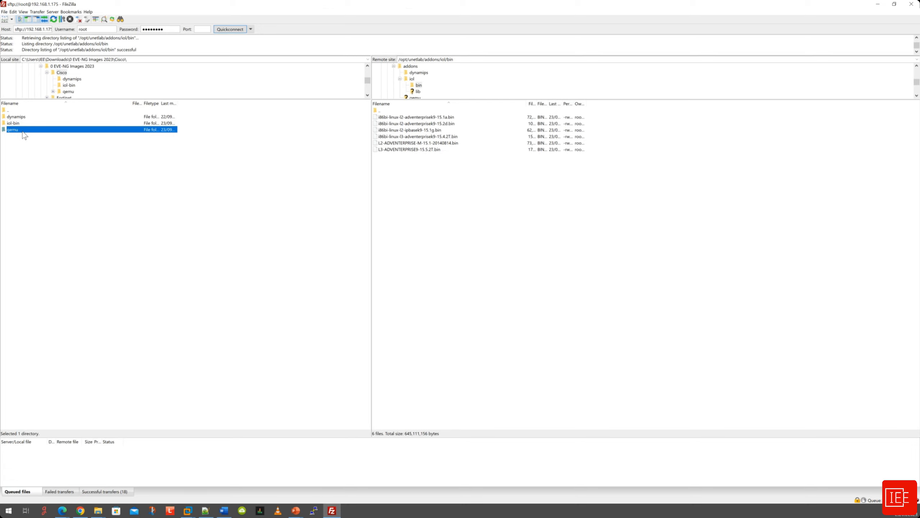
{"action": "double_click", "coordinate": [383, 111]}
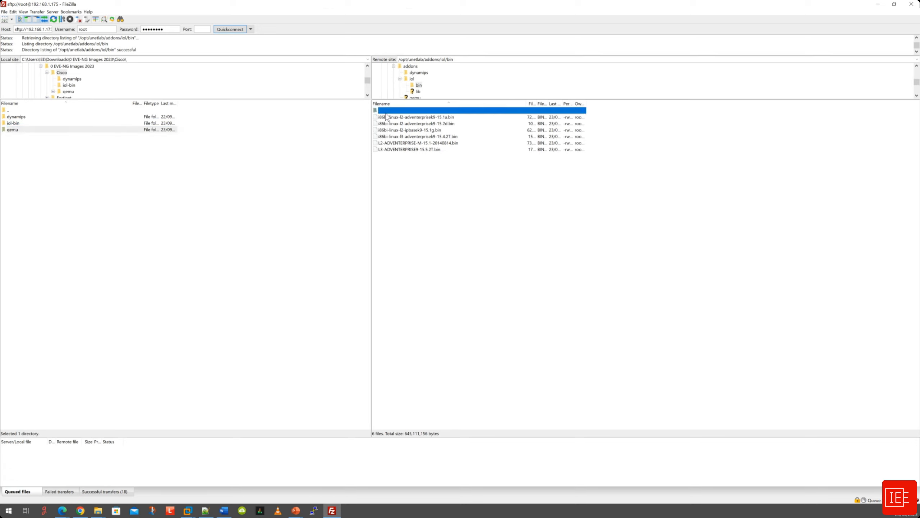
{"action": "double_click", "coordinate": [383, 111]}
{"action": "double_click", "coordinate": [385, 130]}
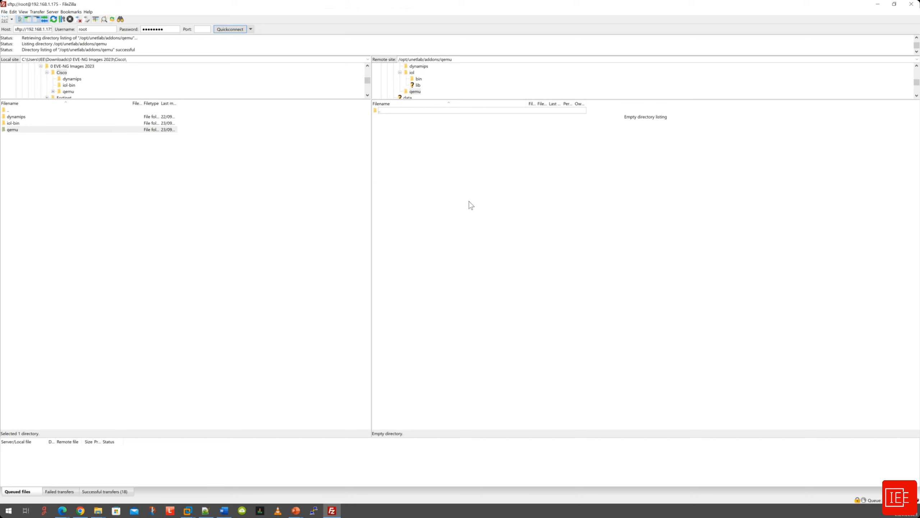
{"action": "double_click", "coordinate": [15, 131]}
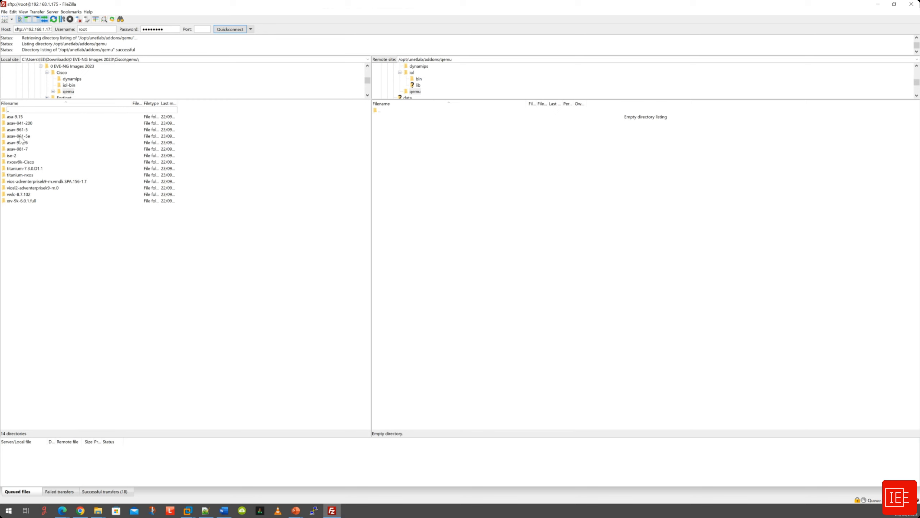
Upload all 14 qemu image folders, from asa-9.15 onward, to the server.
{"action": "left_click", "coordinate": [21, 119]}
{"action": "left_click", "coordinate": [30, 204], "text": "shift"}
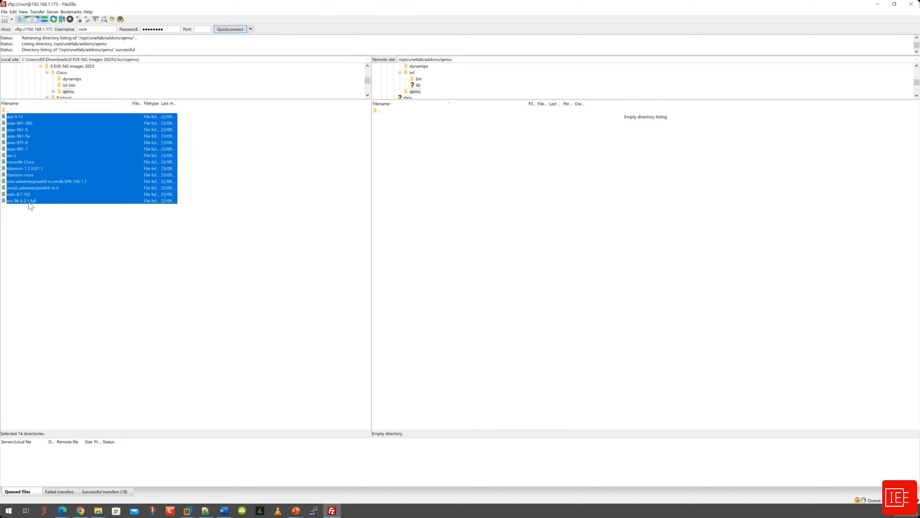
{"action": "right_click", "coordinate": [28, 136]}
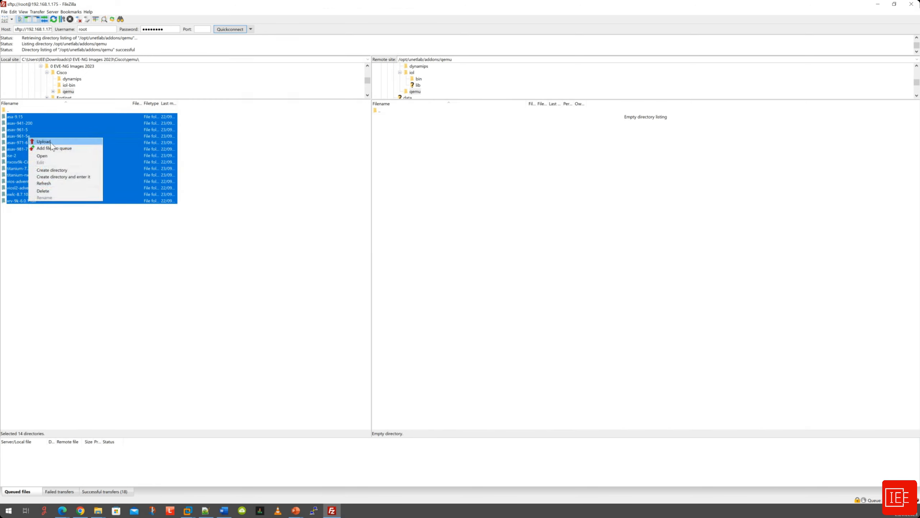
{"action": "left_click", "coordinate": [38, 141]}
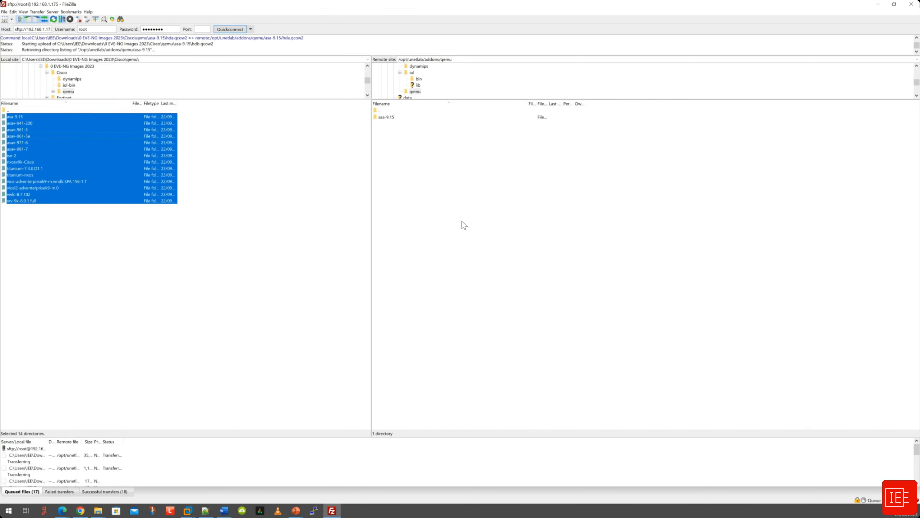
{"action": "left_click", "coordinate": [429, 288]}
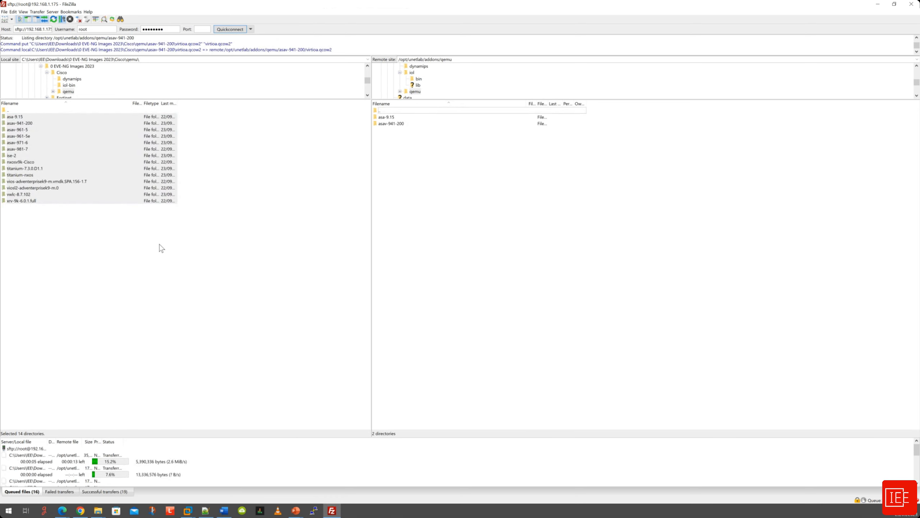
{"action": "left_click", "coordinate": [111, 242]}
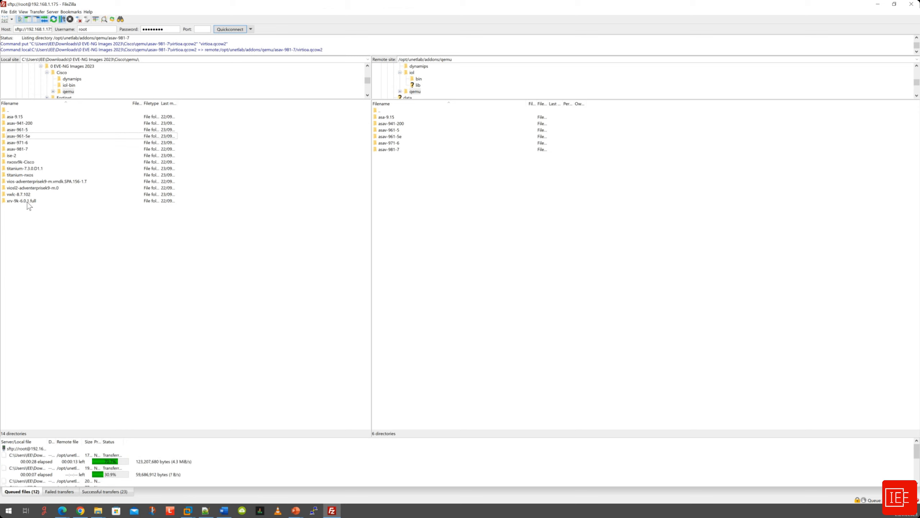
{"action": "left_click", "coordinate": [26, 117]}
{"action": "left_click", "coordinate": [40, 231]}
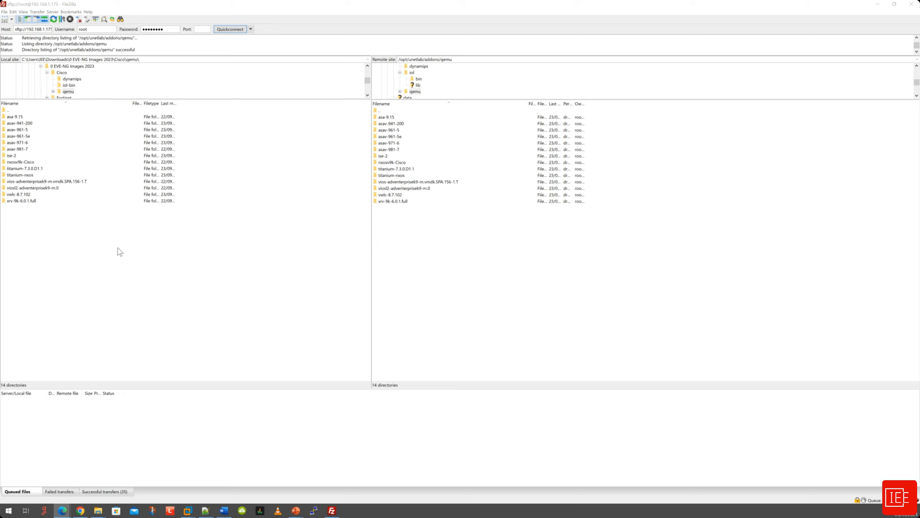
Show the local Fortinet folder alongside the remote addons/qemu folder.
{"action": "left_click", "coordinate": [20, 111]}
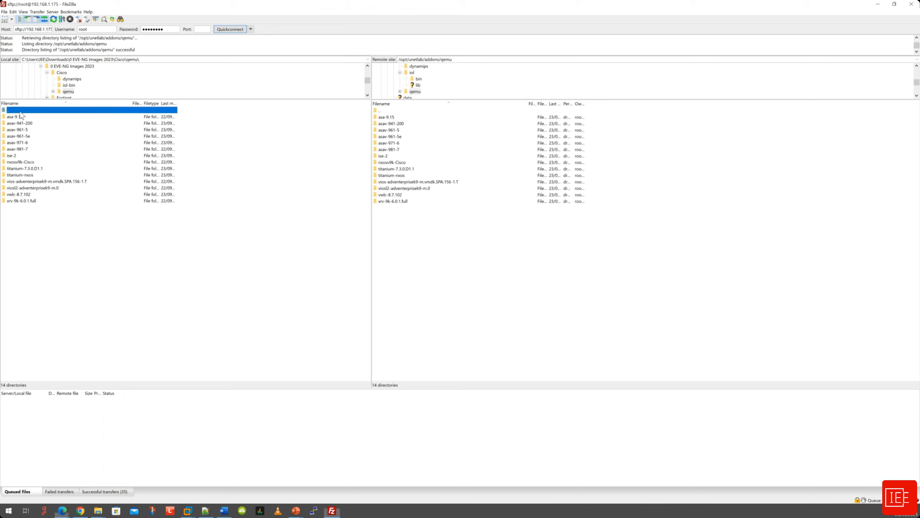
{"action": "double_click", "coordinate": [20, 111]}
{"action": "double_click", "coordinate": [381, 111]}
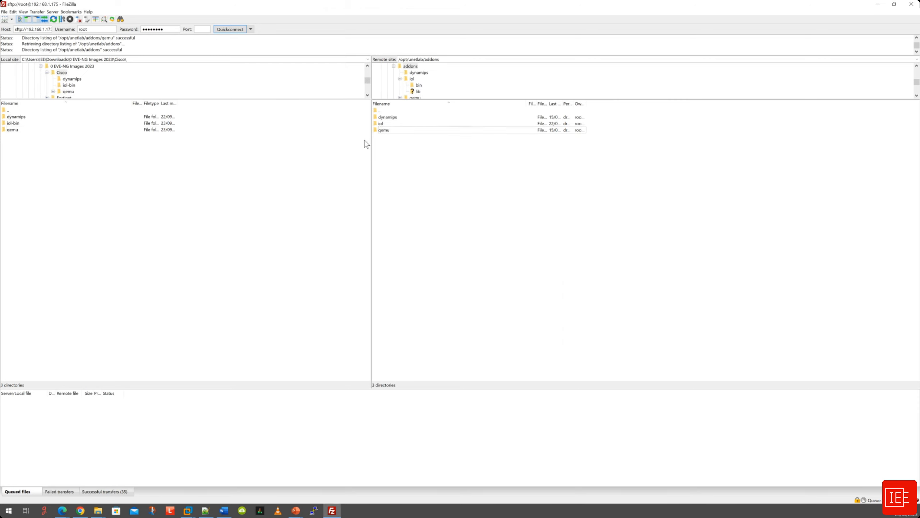
{"action": "double_click", "coordinate": [16, 111]}
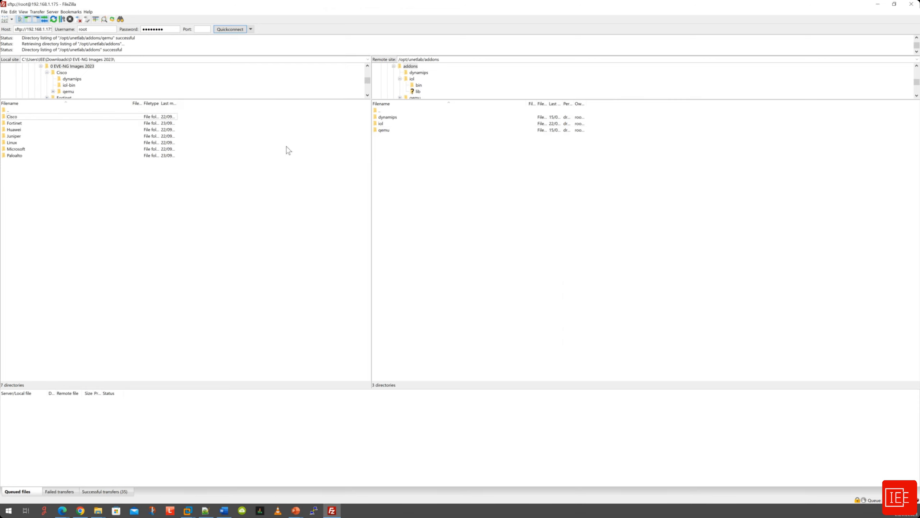
{"action": "double_click", "coordinate": [380, 111]}
{"action": "left_click", "coordinate": [391, 119]}
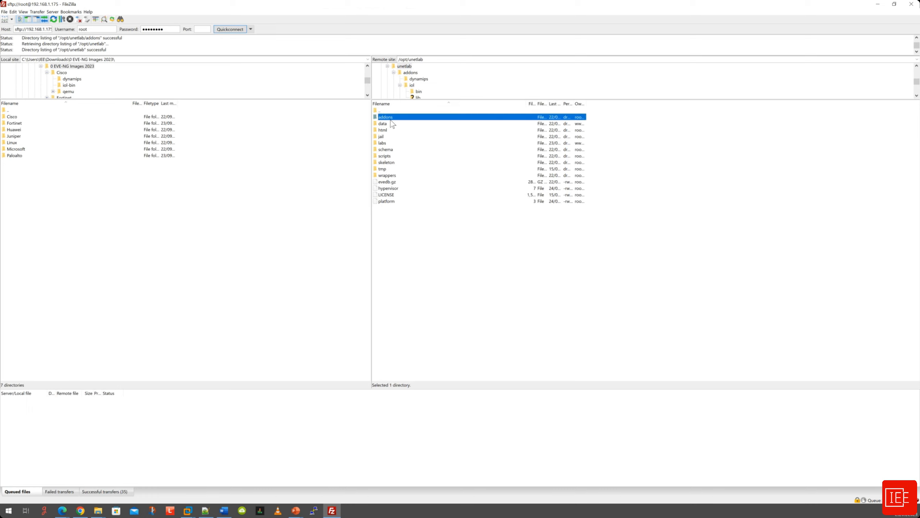
{"action": "double_click", "coordinate": [390, 119]}
{"action": "double_click", "coordinate": [391, 130]}
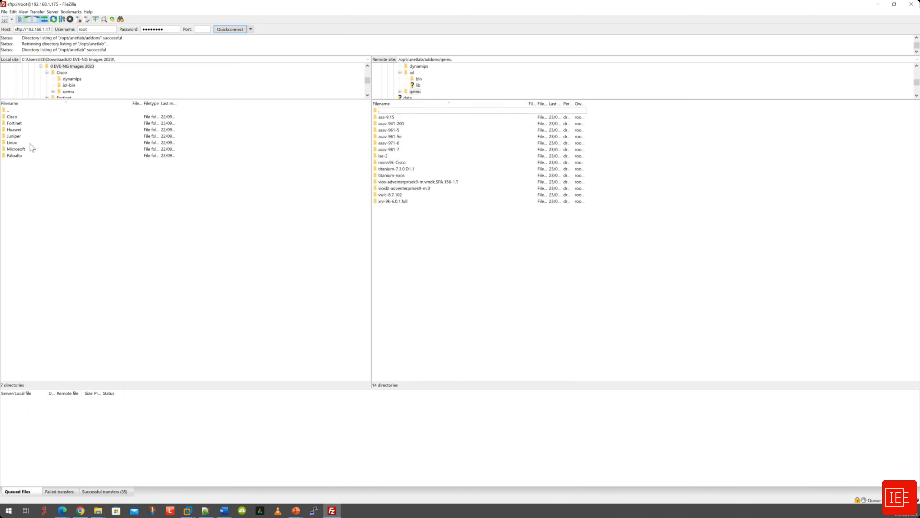
{"action": "double_click", "coordinate": [18, 124]}
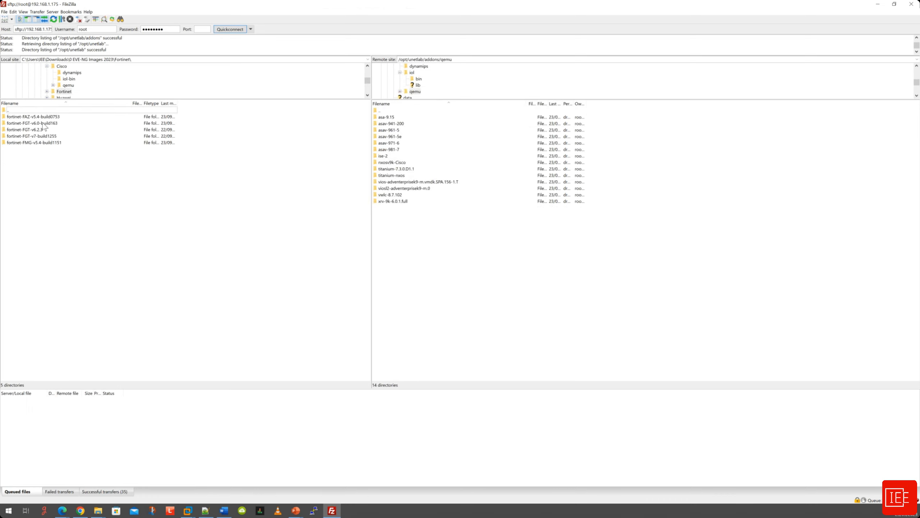
Upload the five Fortinet folders: FortiAnalyzer, three FortiGate and FortiManager.
{"action": "left_click", "coordinate": [39, 142], "text": "shift"}
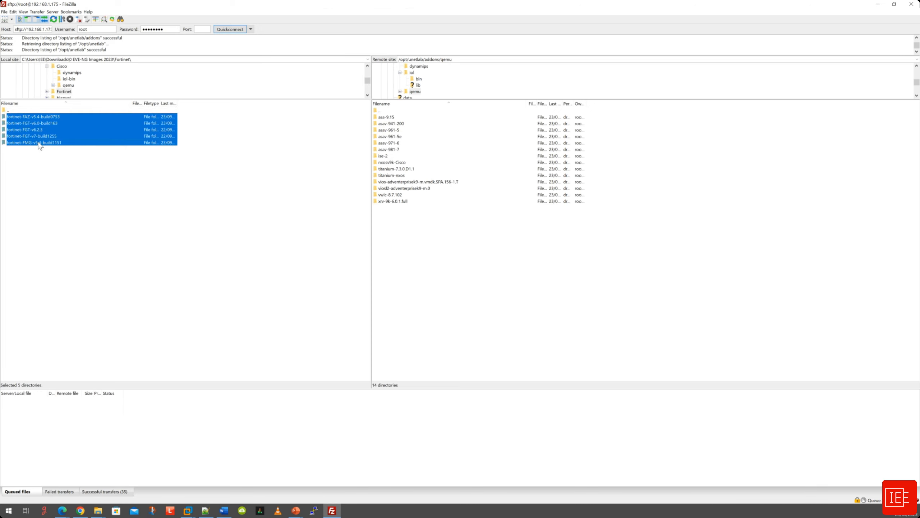
{"action": "right_click", "coordinate": [422, 234]}
{"action": "left_click", "coordinate": [174, 171]}
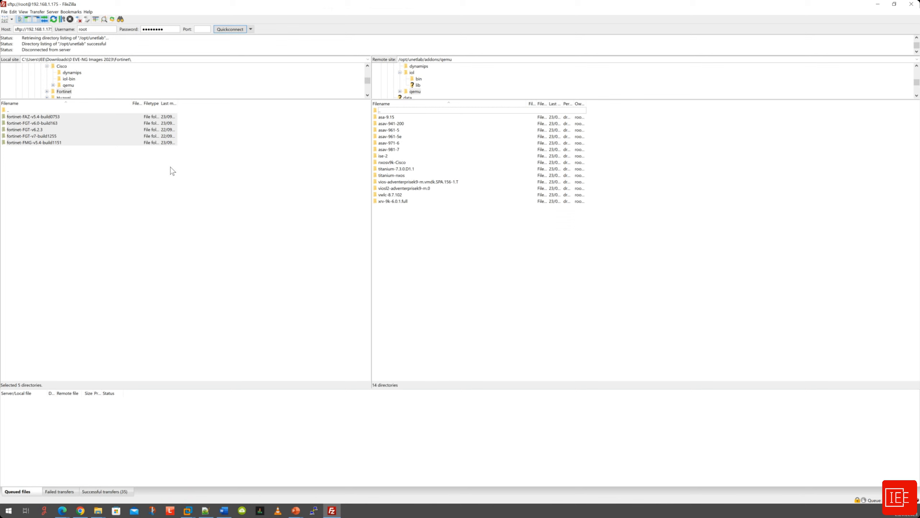
{"action": "right_click", "coordinate": [64, 125]}
{"action": "left_click", "coordinate": [65, 124]}
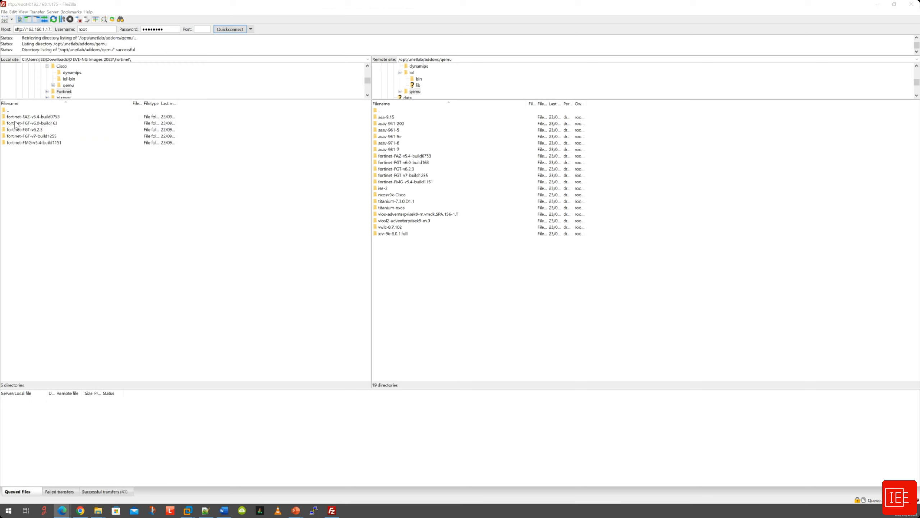
{"action": "left_click", "coordinate": [17, 110]}
{"action": "left_click", "coordinate": [22, 178]}
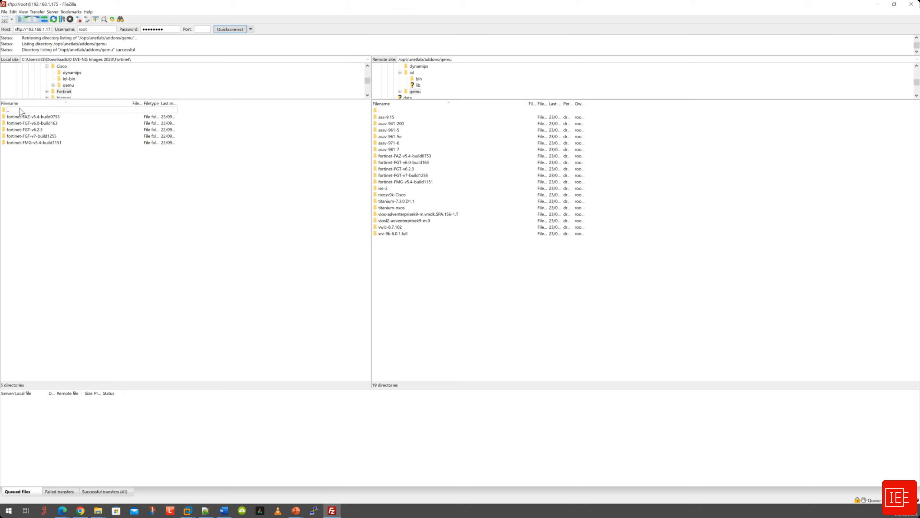
Upload the vmx-Juniper Router 14.1.1 and 14.1.2 folders from local Juniper\qemu to remote qemu.
{"action": "double_click", "coordinate": [20, 110]}
{"action": "double_click", "coordinate": [14, 136]}
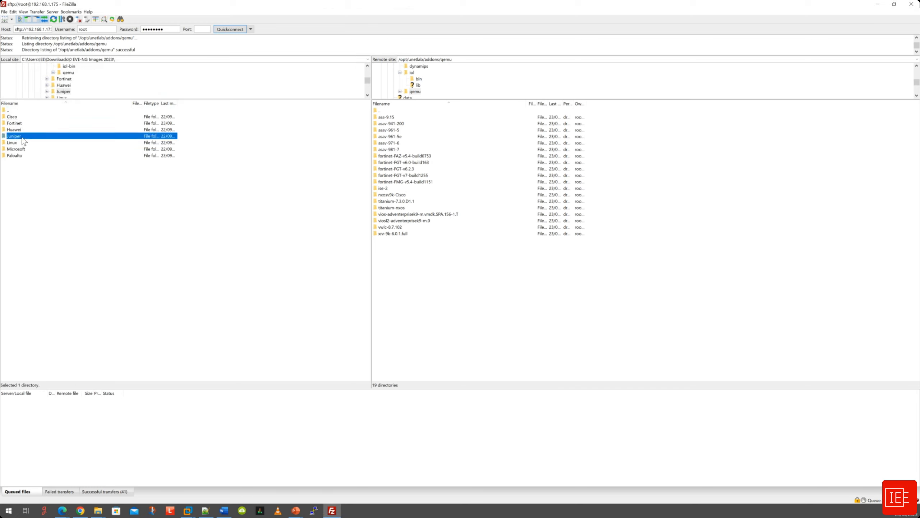
{"action": "double_click", "coordinate": [12, 116]}
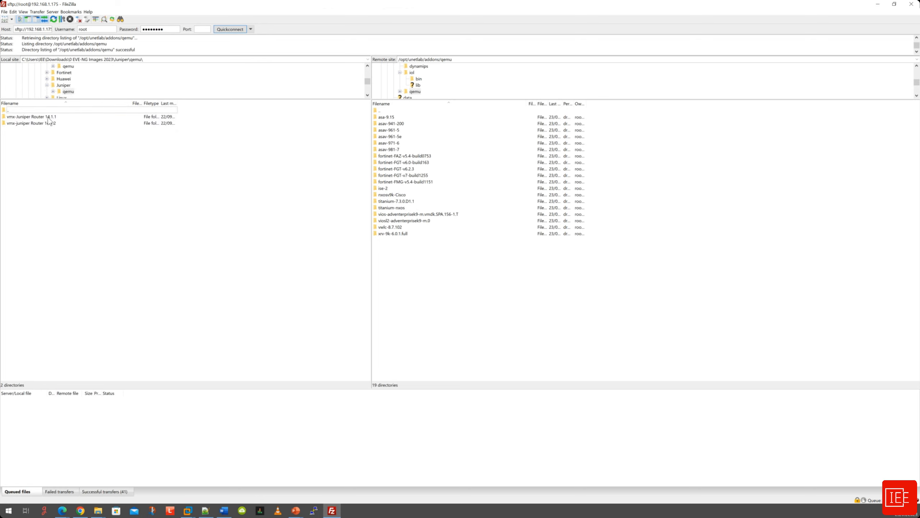
{"action": "key", "text": "ctrl+a"}
{"action": "right_click", "coordinate": [47, 122]}
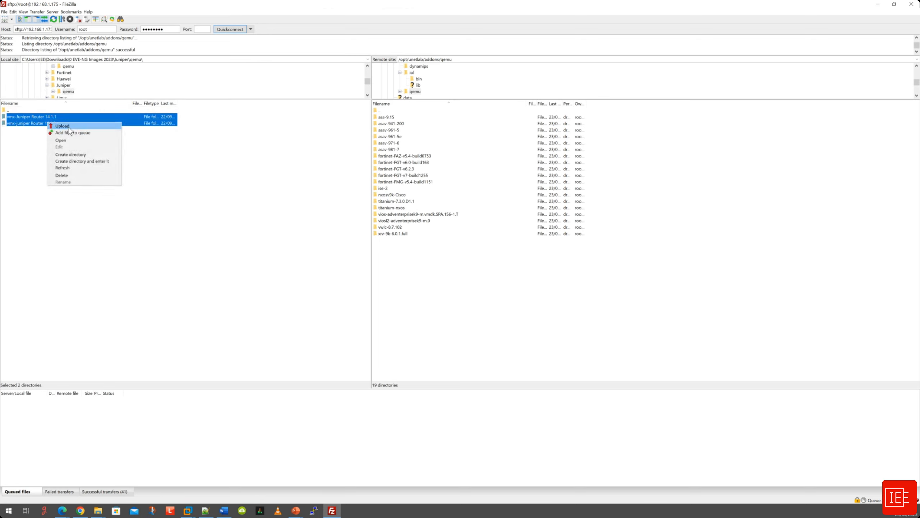
{"action": "left_click", "coordinate": [69, 127]}
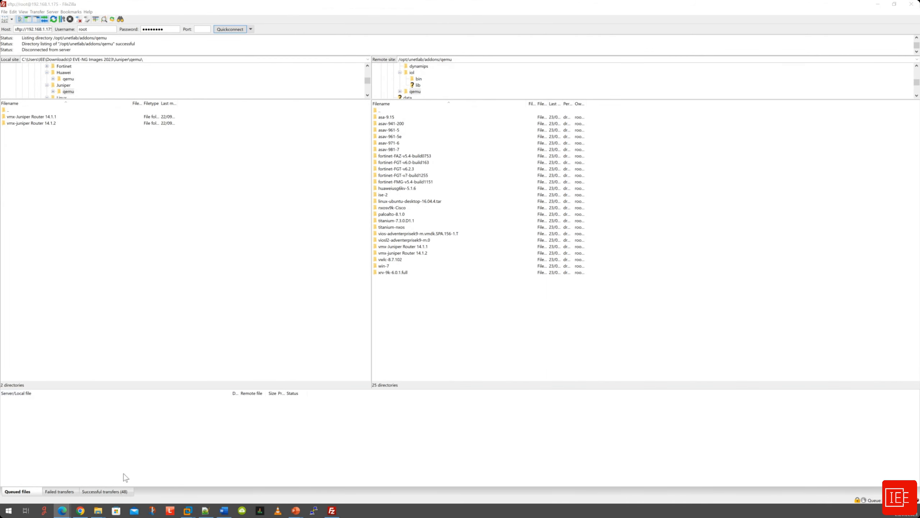
{"action": "left_click", "coordinate": [83, 512]}
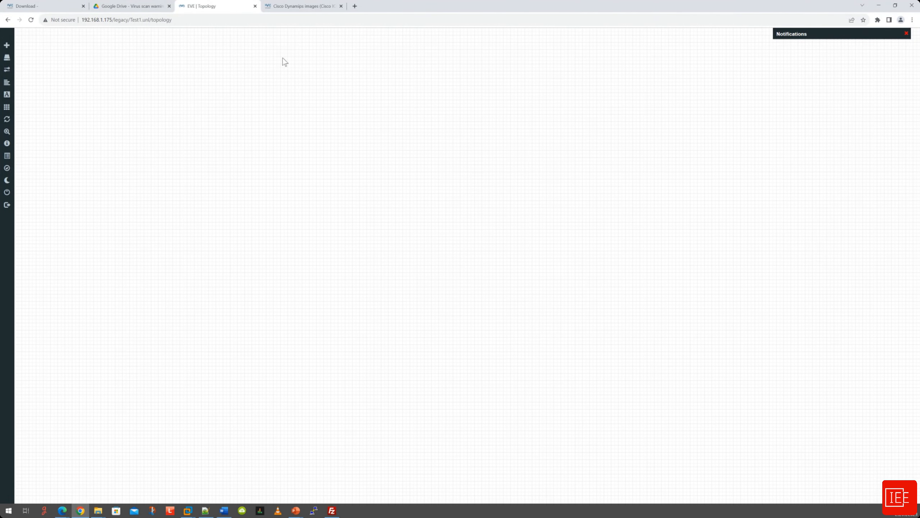
Copy the unl_wrapper fixpermissions command from the Dynamips guide and launch PuTTY.
{"action": "left_click", "coordinate": [293, 8]}
{"action": "left_click", "coordinate": [478, 284]}
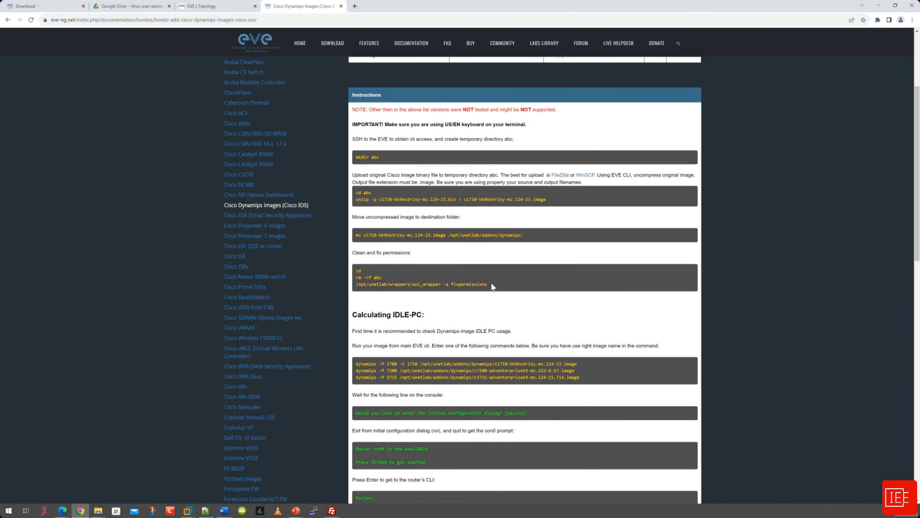
{"action": "left_click_drag", "start_coordinate": [358, 285], "coordinate": [487, 284]}
{"action": "right_click", "coordinate": [486, 285]}
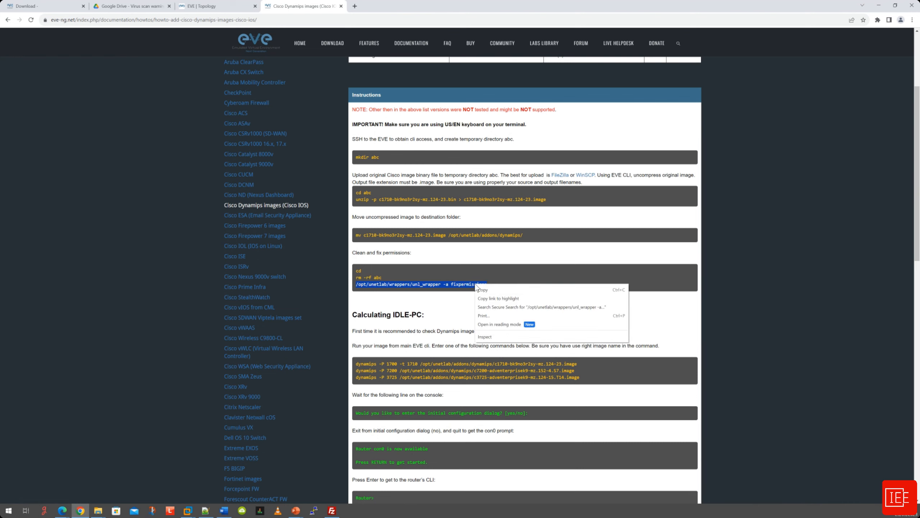
{"action": "left_click", "coordinate": [488, 289]}
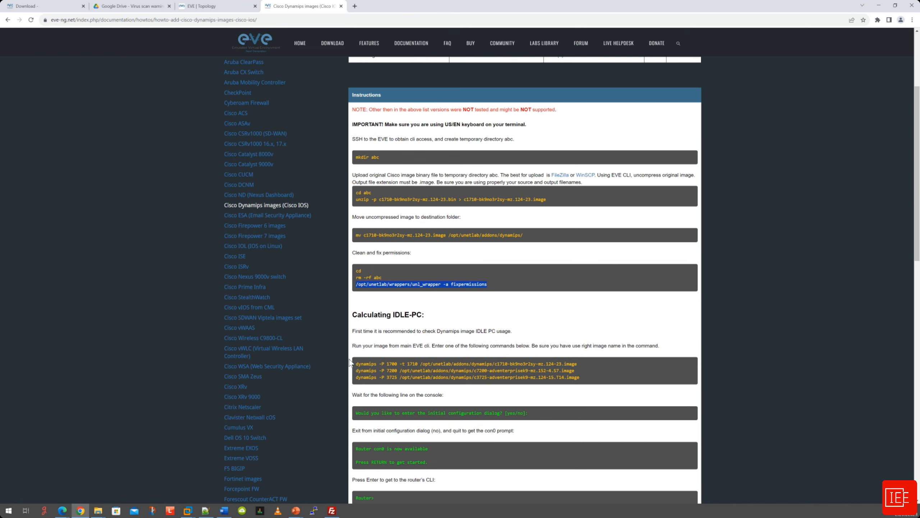
{"action": "left_click", "coordinate": [314, 510]}
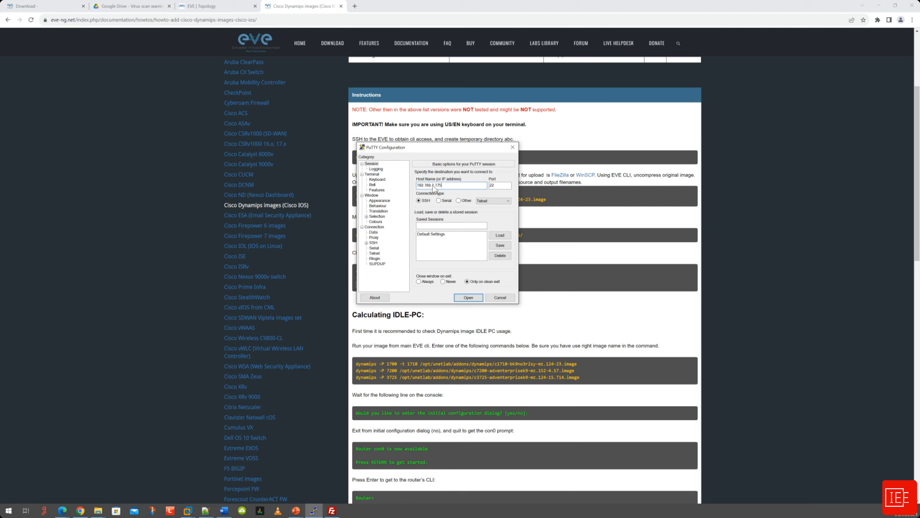
Log in to the EVE server 192.168.1.175 as root and run the unl_wrapper fixpermissions command.
{"action": "key", "text": "Return"}
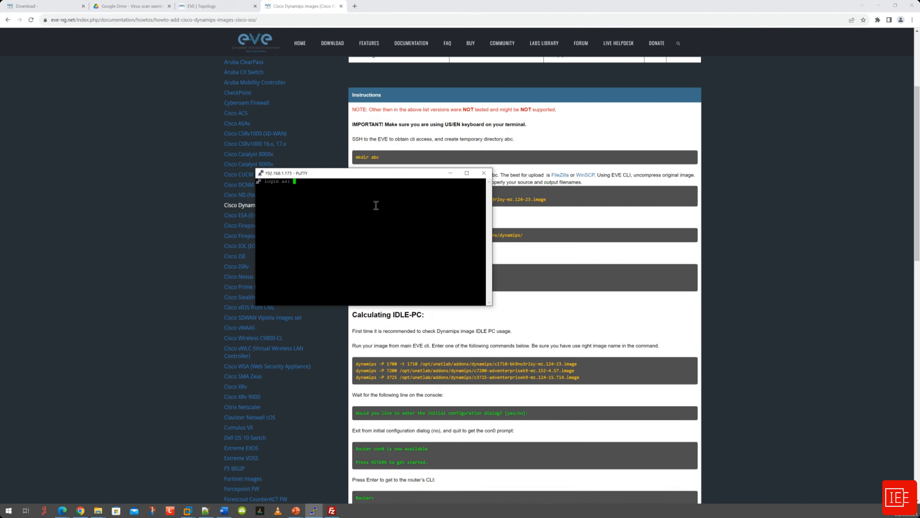
{"action": "type", "text": "root"}
{"action": "key", "text": "Return"}
{"action": "key", "text": "Return"}
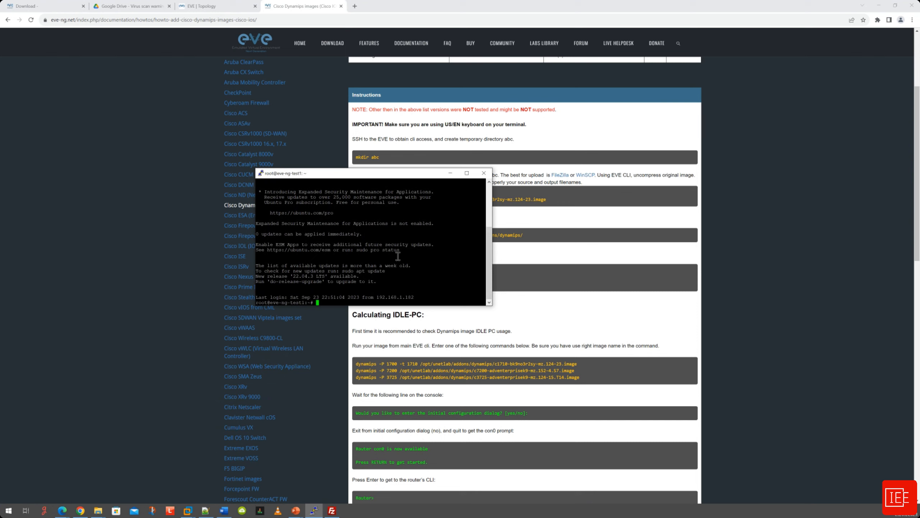
{"action": "right_click", "coordinate": [413, 257]}
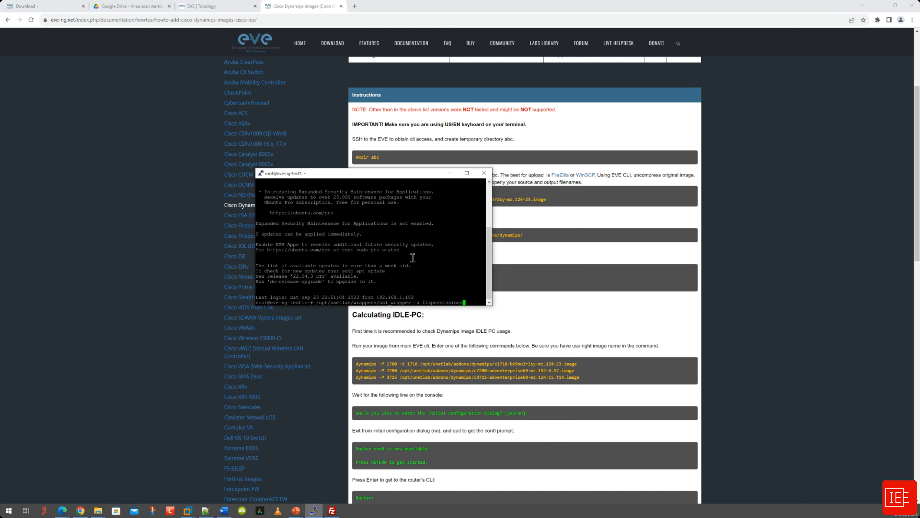
{"action": "key", "text": "Return"}
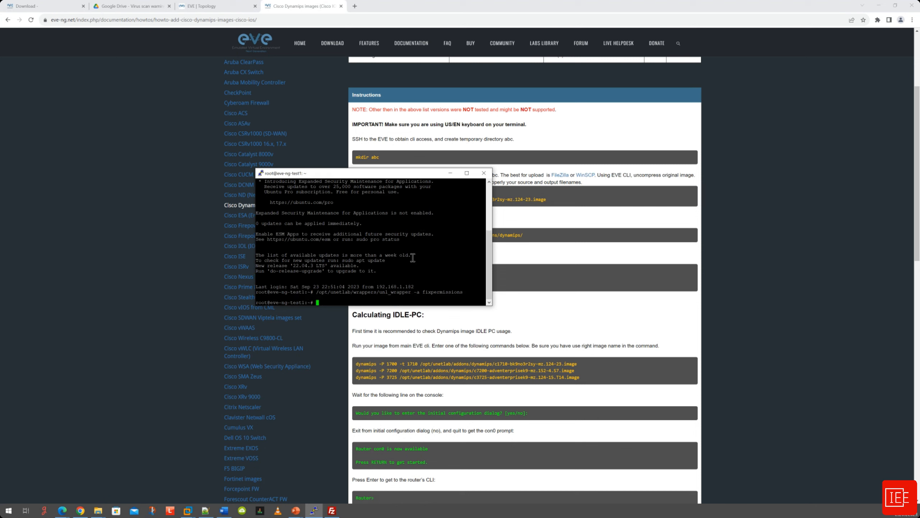
{"action": "left_click", "coordinate": [449, 173]}
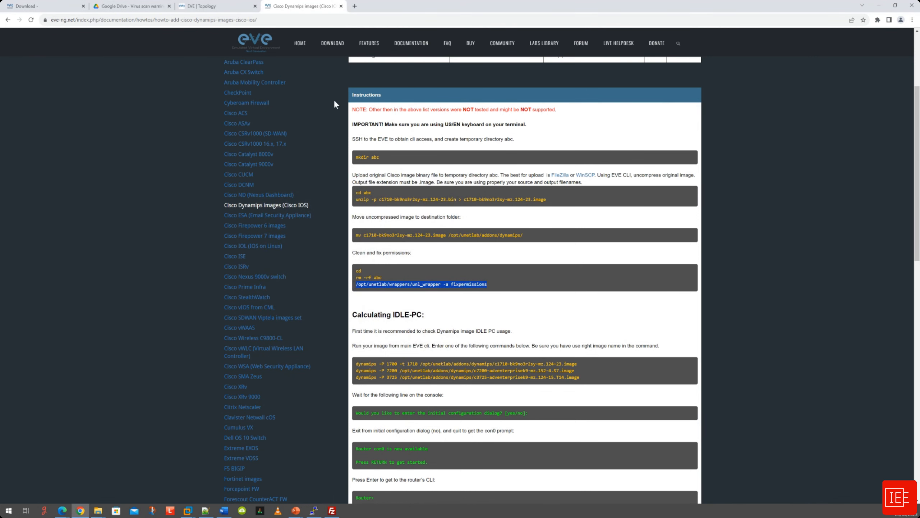
Reload the Test1 lab topology and open the Add a New Node dialog from the canvas.
{"action": "left_click", "coordinate": [221, 7]}
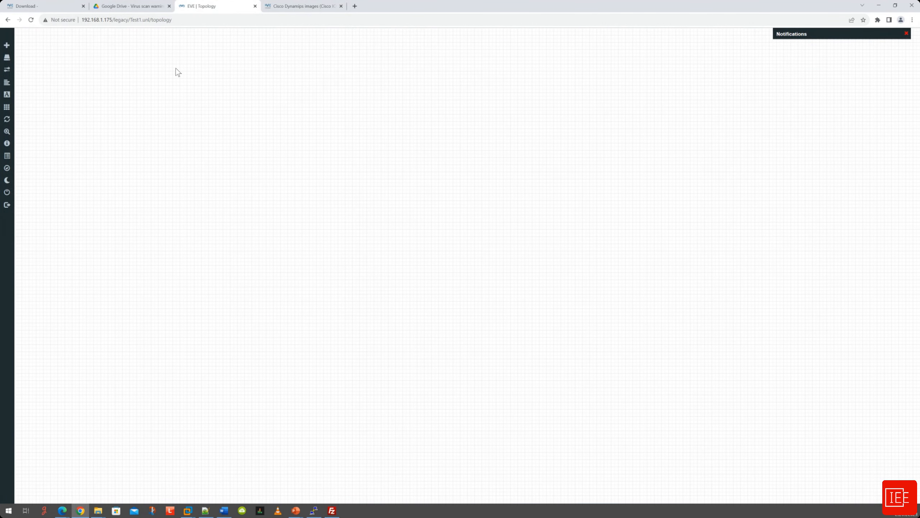
{"action": "left_click", "coordinate": [31, 20]}
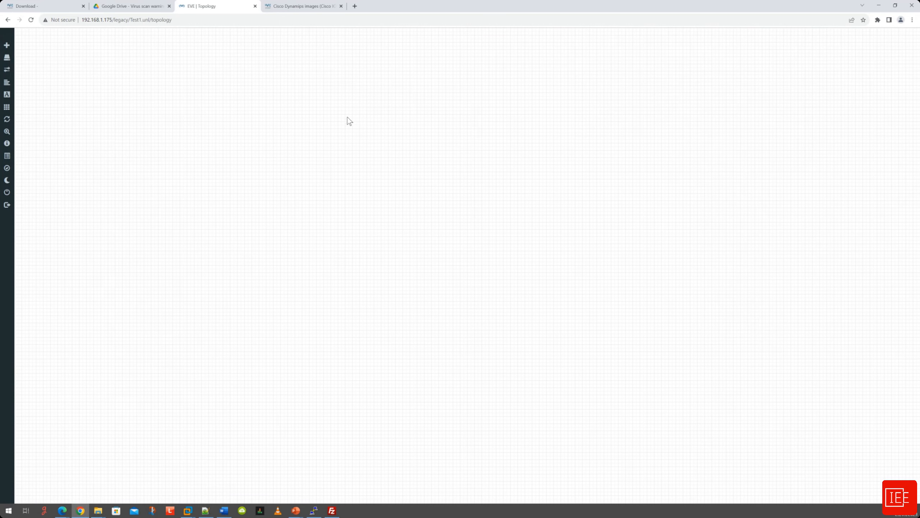
{"action": "right_click", "coordinate": [309, 95]}
{"action": "left_click", "coordinate": [320, 107]}
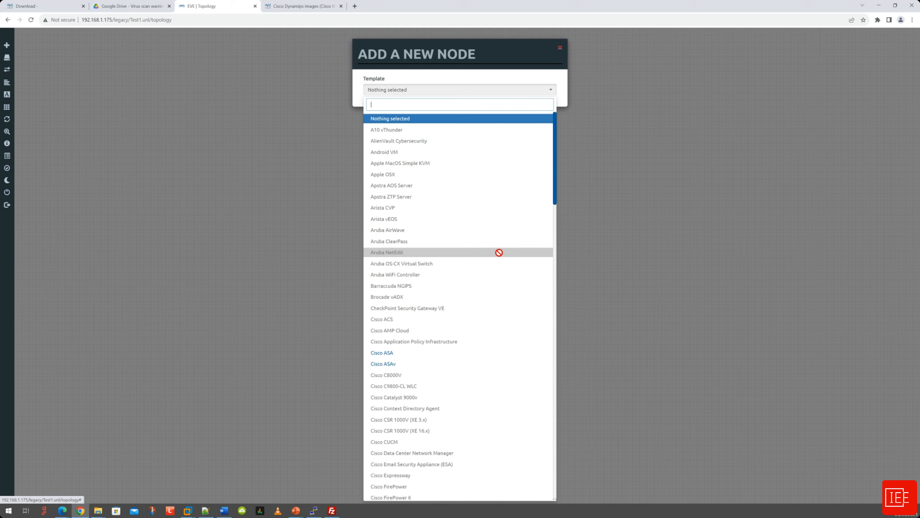
Scroll the template list to find the Cisco IOS 1710, 3725 and 7206VXR Dynamips templates.
{"action": "scroll", "coordinate": [499, 253], "scroll_direction": "down", "scroll_amount": 4}
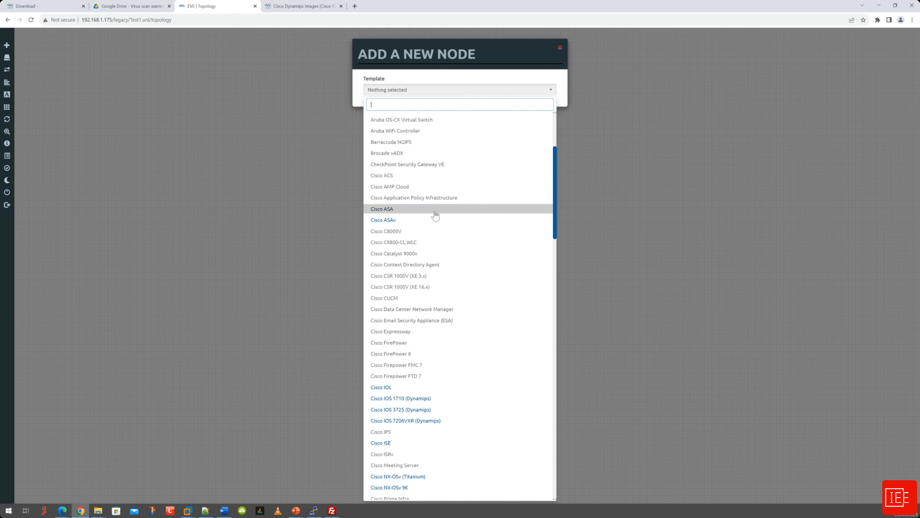
{"action": "scroll", "coordinate": [480, 287], "scroll_direction": "down", "scroll_amount": 5}
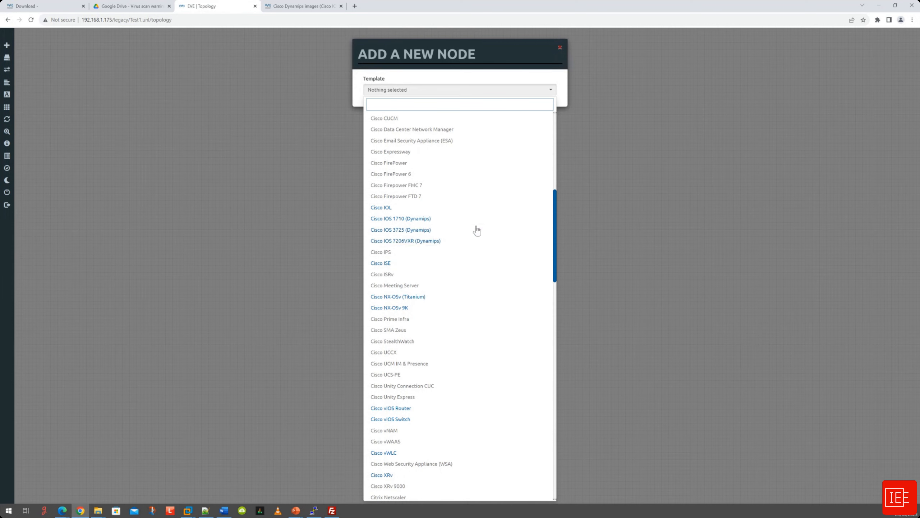
{"action": "scroll", "coordinate": [475, 229], "scroll_direction": "down", "scroll_amount": 1}
{"action": "scroll", "coordinate": [475, 230], "scroll_direction": "down", "scroll_amount": 3}
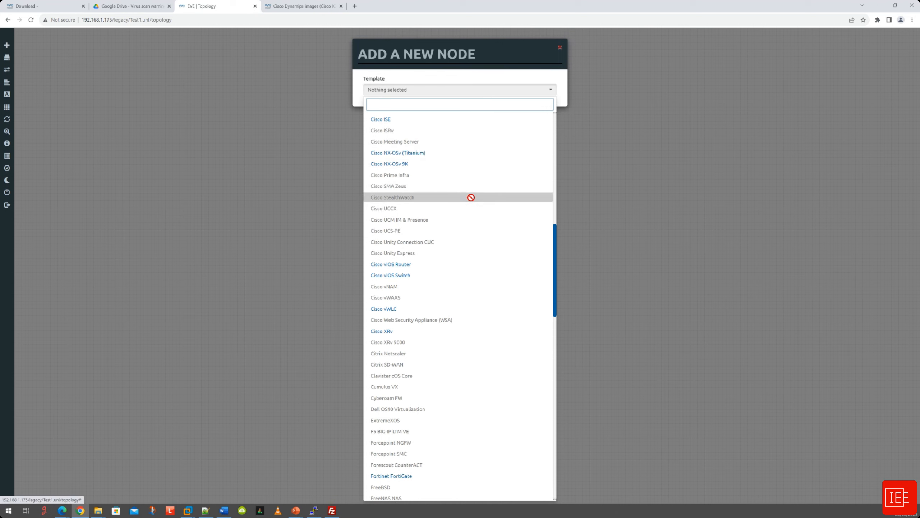
{"action": "scroll", "coordinate": [480, 212], "scroll_direction": "down", "scroll_amount": 2}
{"action": "scroll", "coordinate": [480, 212], "scroll_direction": "down", "scroll_amount": 2}
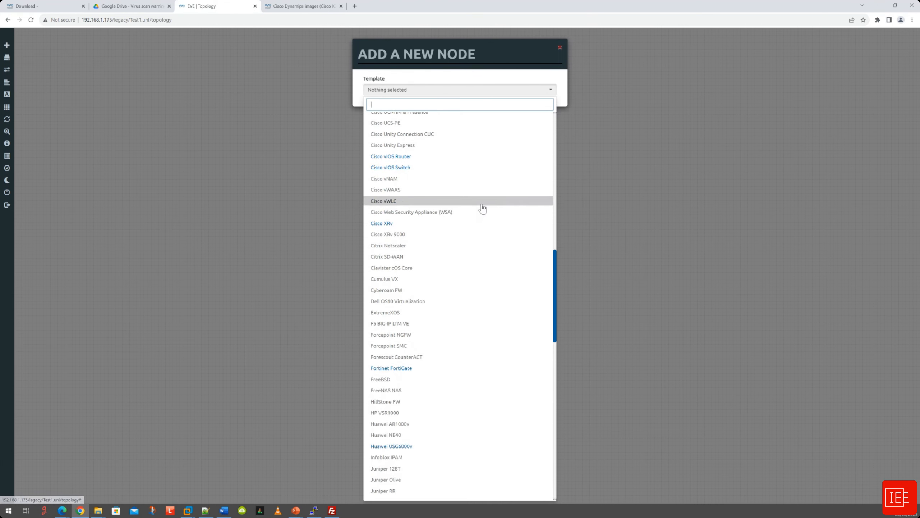
{"action": "scroll", "coordinate": [474, 252], "scroll_direction": "down", "scroll_amount": 1}
{"action": "scroll", "coordinate": [460, 240], "scroll_direction": "up", "scroll_amount": 2}
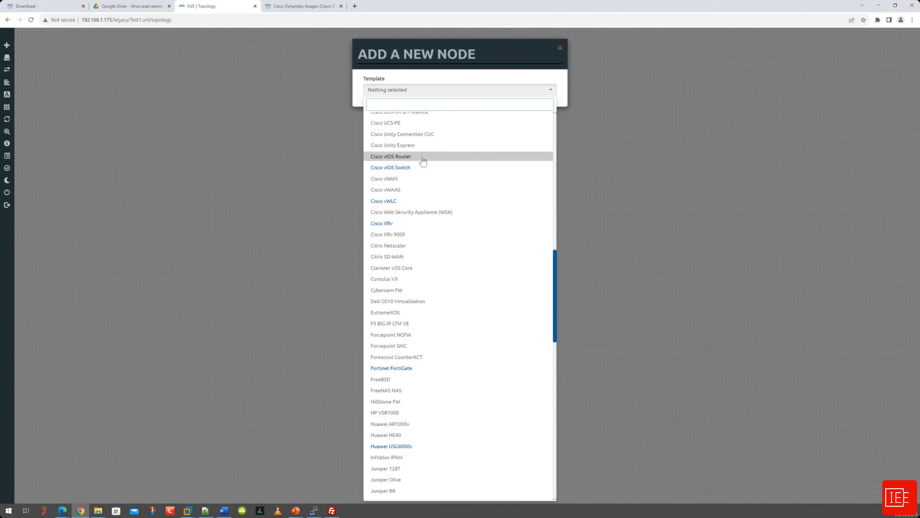
{"action": "scroll", "coordinate": [464, 334], "scroll_direction": "down", "scroll_amount": 3}
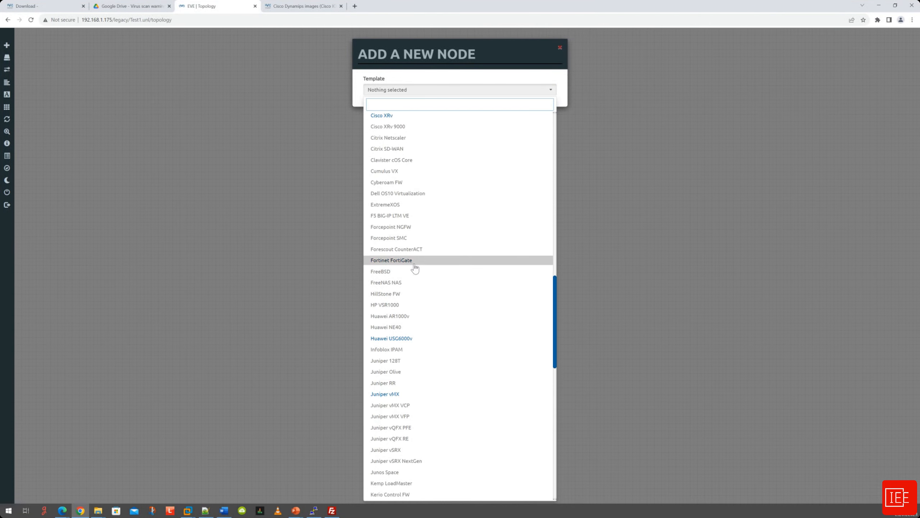
{"action": "scroll", "coordinate": [433, 290], "scroll_direction": "down", "scroll_amount": 3}
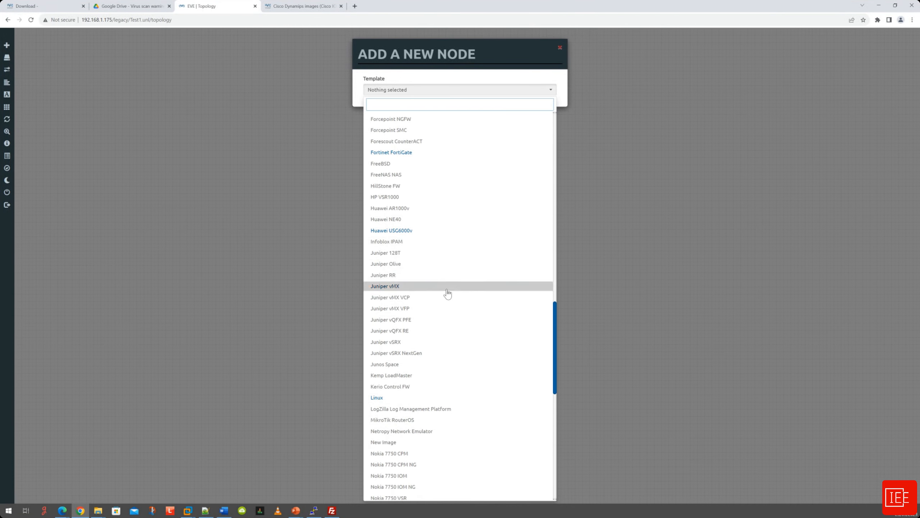
{"action": "scroll", "coordinate": [453, 302], "scroll_direction": "down", "scroll_amount": 8}
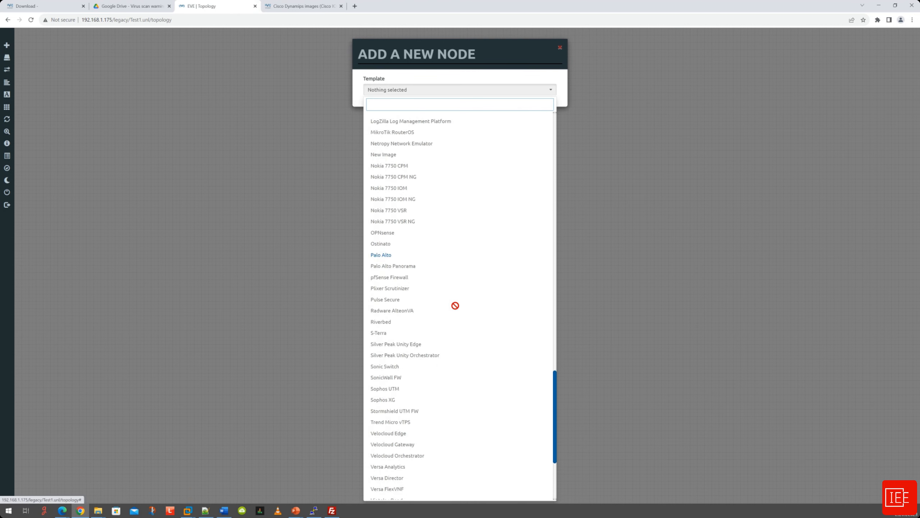
{"action": "scroll", "coordinate": [454, 306], "scroll_direction": "down", "scroll_amount": 4}
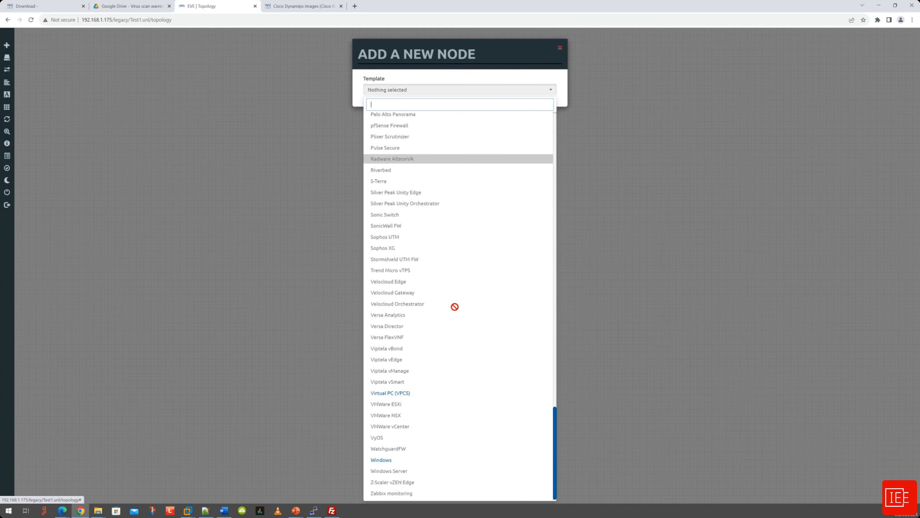
{"action": "scroll", "coordinate": [455, 306], "scroll_direction": "up", "scroll_amount": 20}
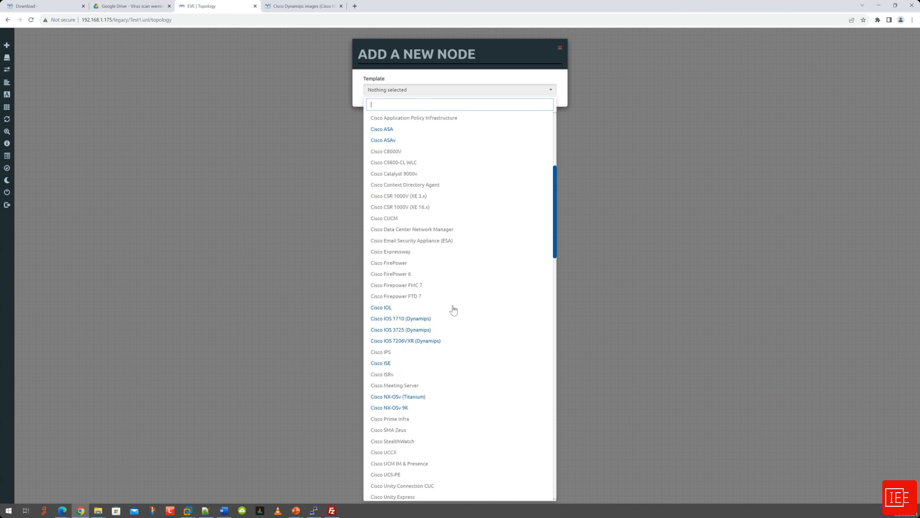
{"action": "scroll", "coordinate": [452, 310], "scroll_direction": "down", "scroll_amount": 3}
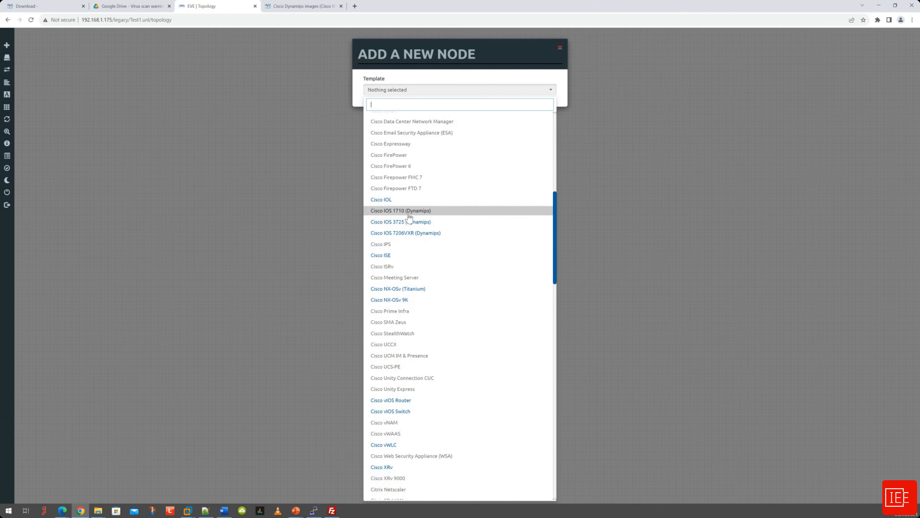
Choose the Cisco IOS 1710 (Dynamips) template and rename the node prefix to Router1.
{"action": "left_click", "coordinate": [409, 211]}
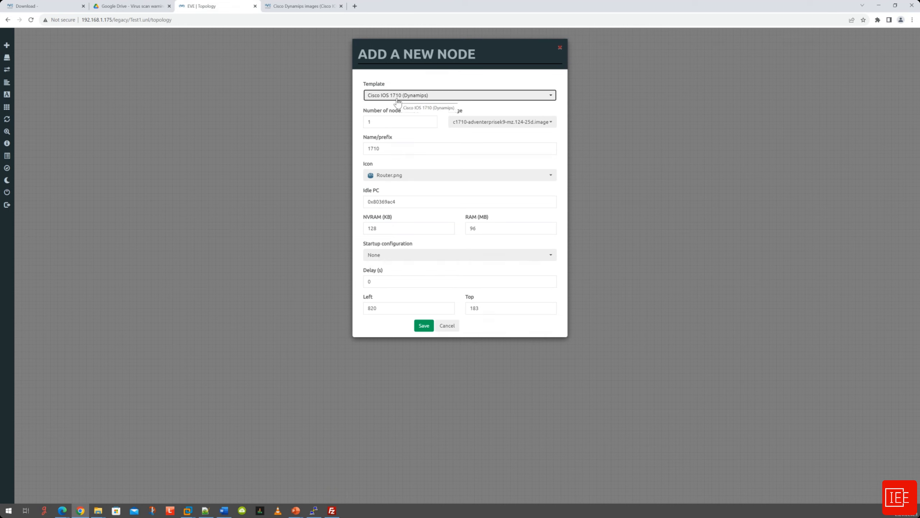
{"action": "double_click", "coordinate": [386, 122]}
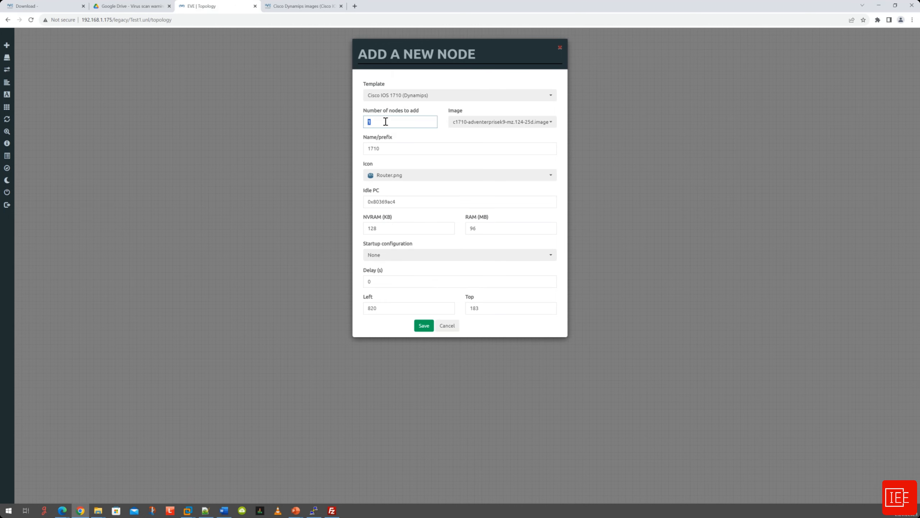
{"action": "left_click", "coordinate": [393, 149]}
{"action": "double_click", "coordinate": [393, 149]}
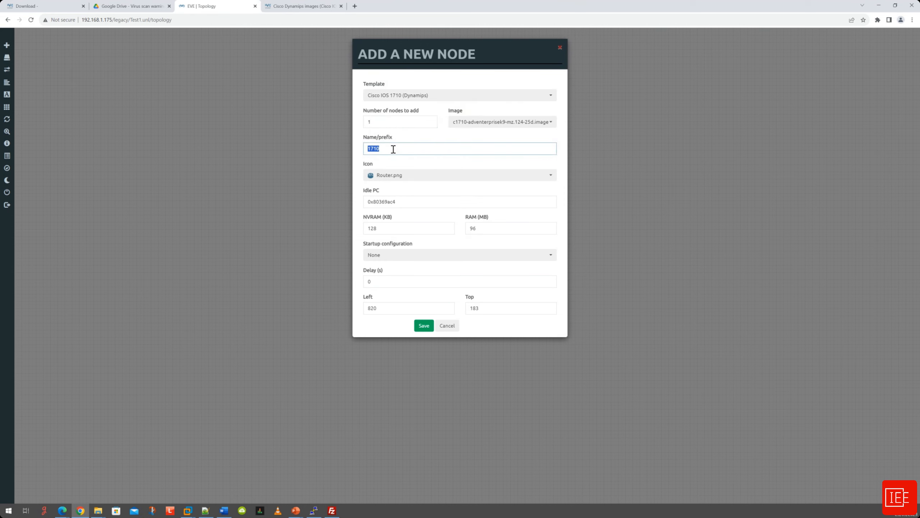
{"action": "type", "text": "Router1"}
Keep the startup configuration as None and save the Router1 node.
{"action": "left_click", "coordinate": [405, 257]}
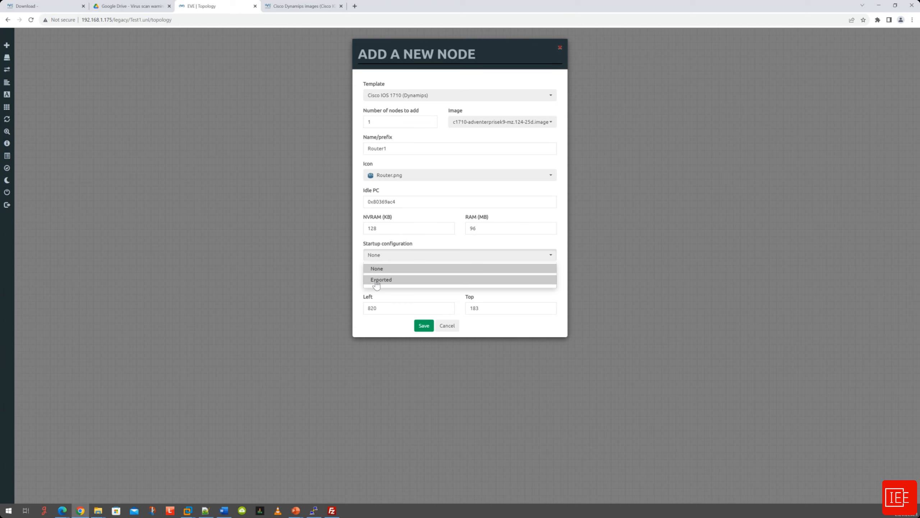
{"action": "left_click", "coordinate": [453, 250]}
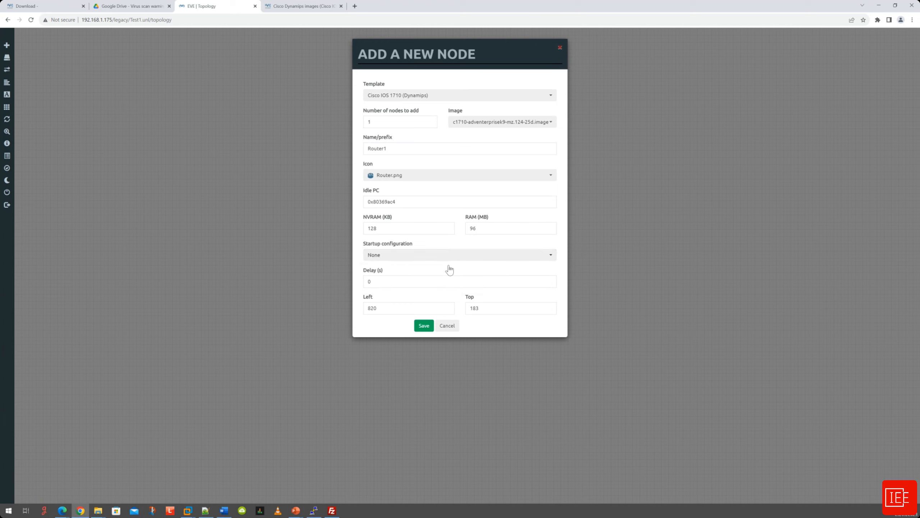
{"action": "left_click", "coordinate": [424, 327]}
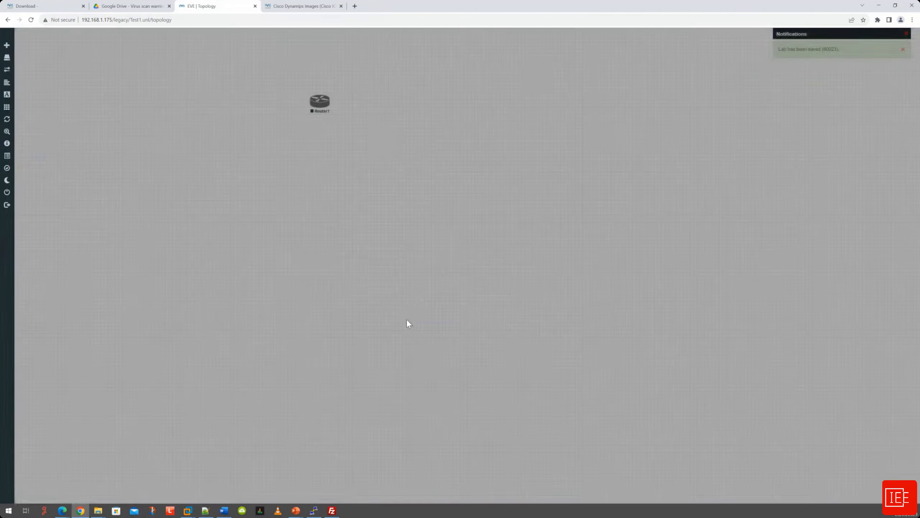